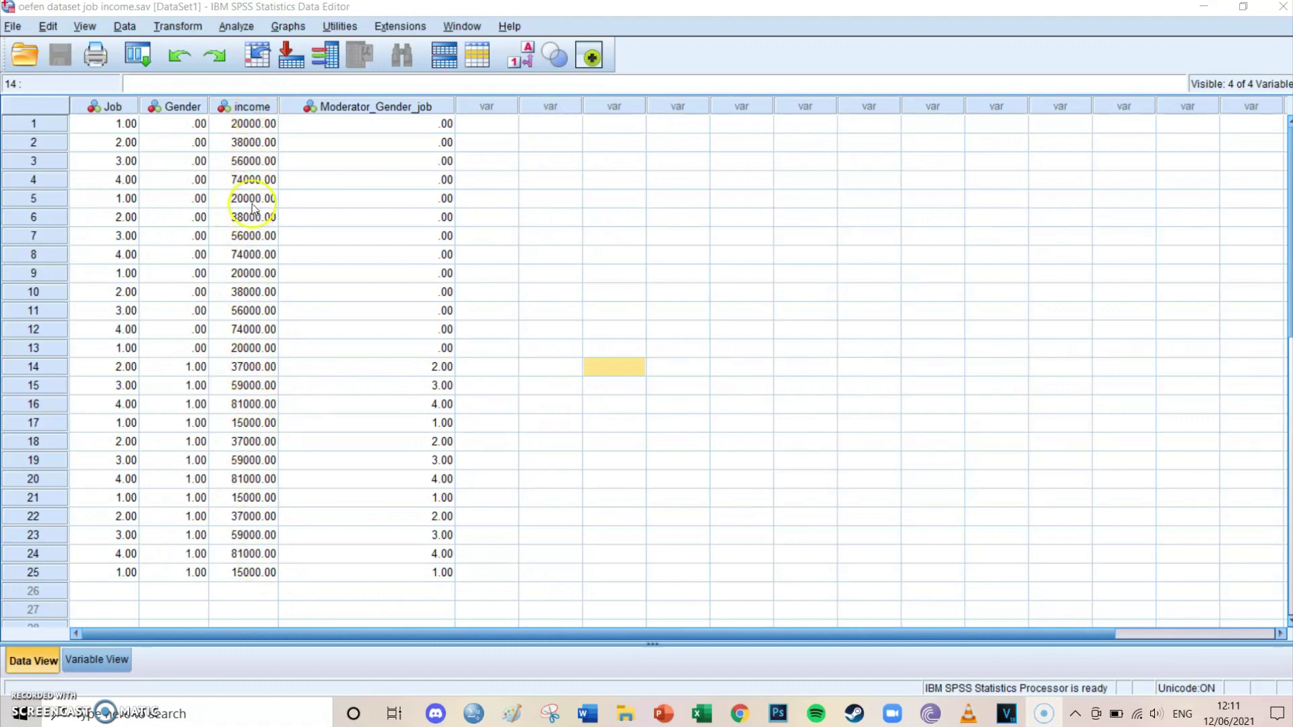
Step: Set up a Descriptives analysis of the income variable and paste its command into the syntax file
{"action": "left_click", "coordinate": [232, 20]}
{"action": "mouse_move", "coordinate": [319, 67]}
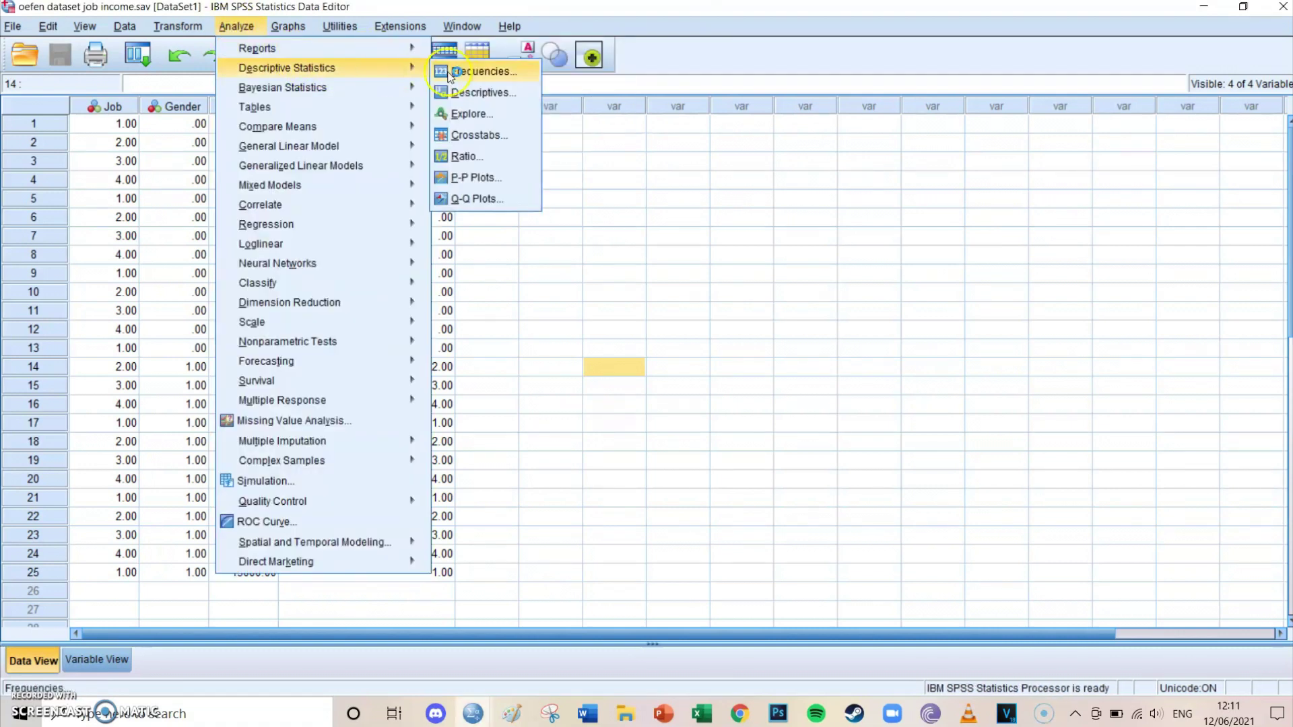
{"action": "left_click", "coordinate": [523, 96]}
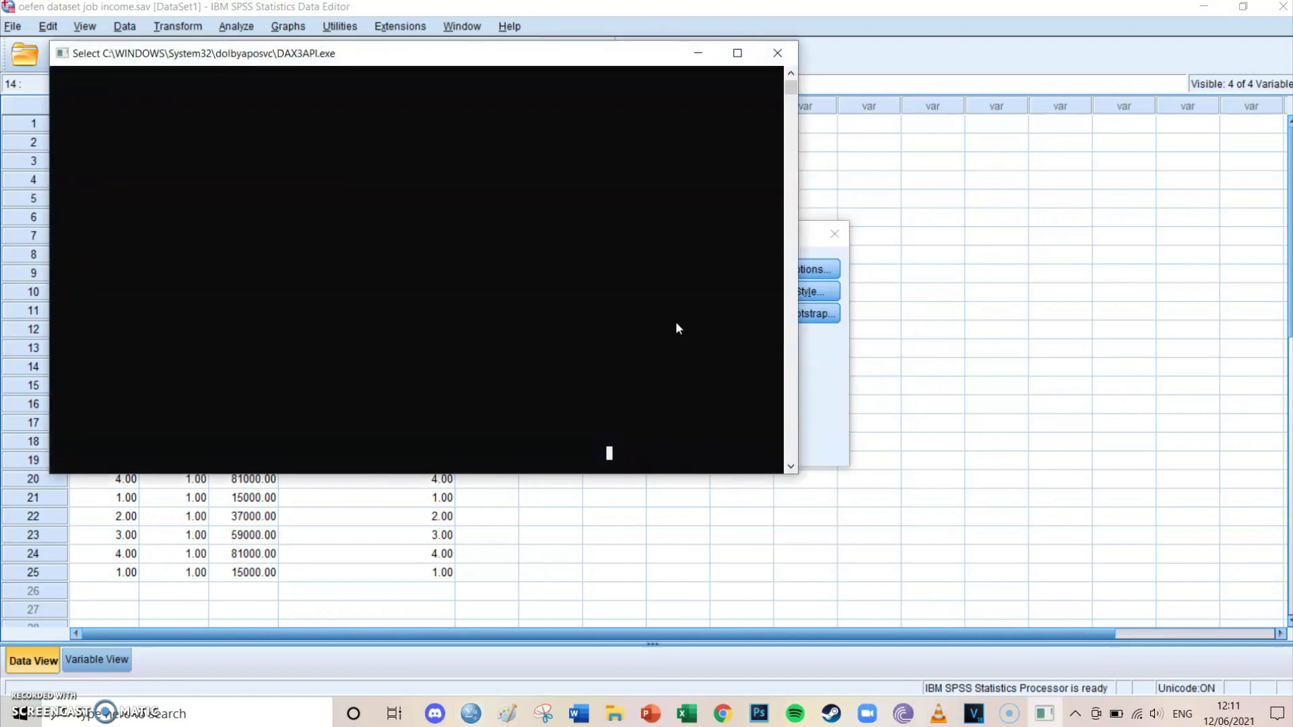
{"action": "left_click", "coordinate": [777, 52]}
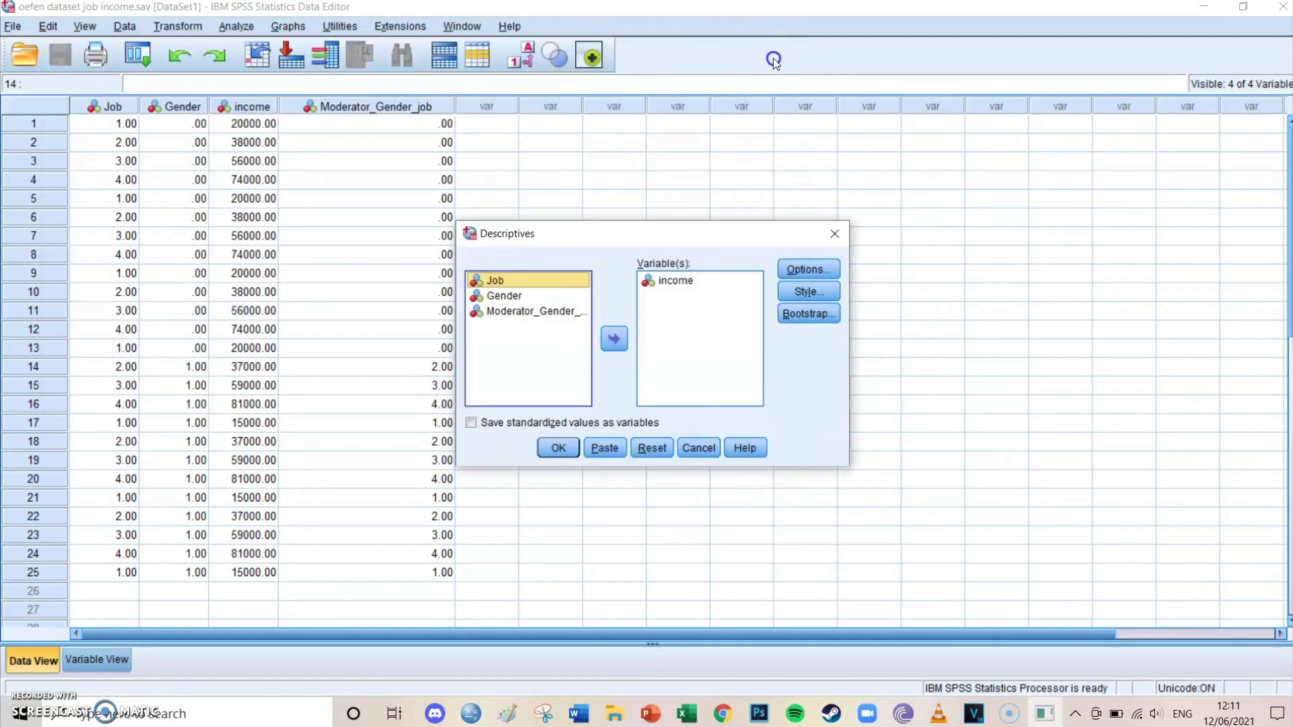
{"action": "left_click", "coordinate": [604, 447]}
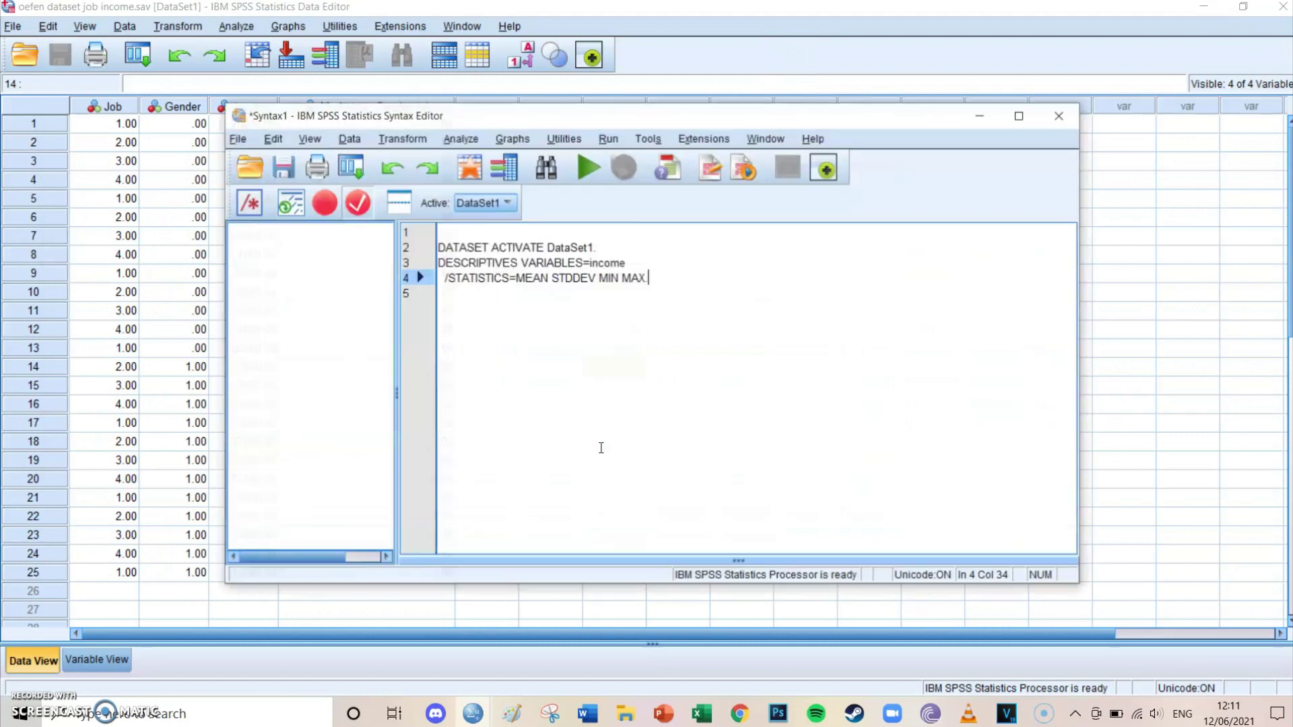
Step: Run only the DESCRIPTIVES command for income from the syntax and inspect its Descriptive Statistics table in the output
{"action": "left_click_drag", "start_coordinate": [650, 278], "coordinate": [439, 262]}
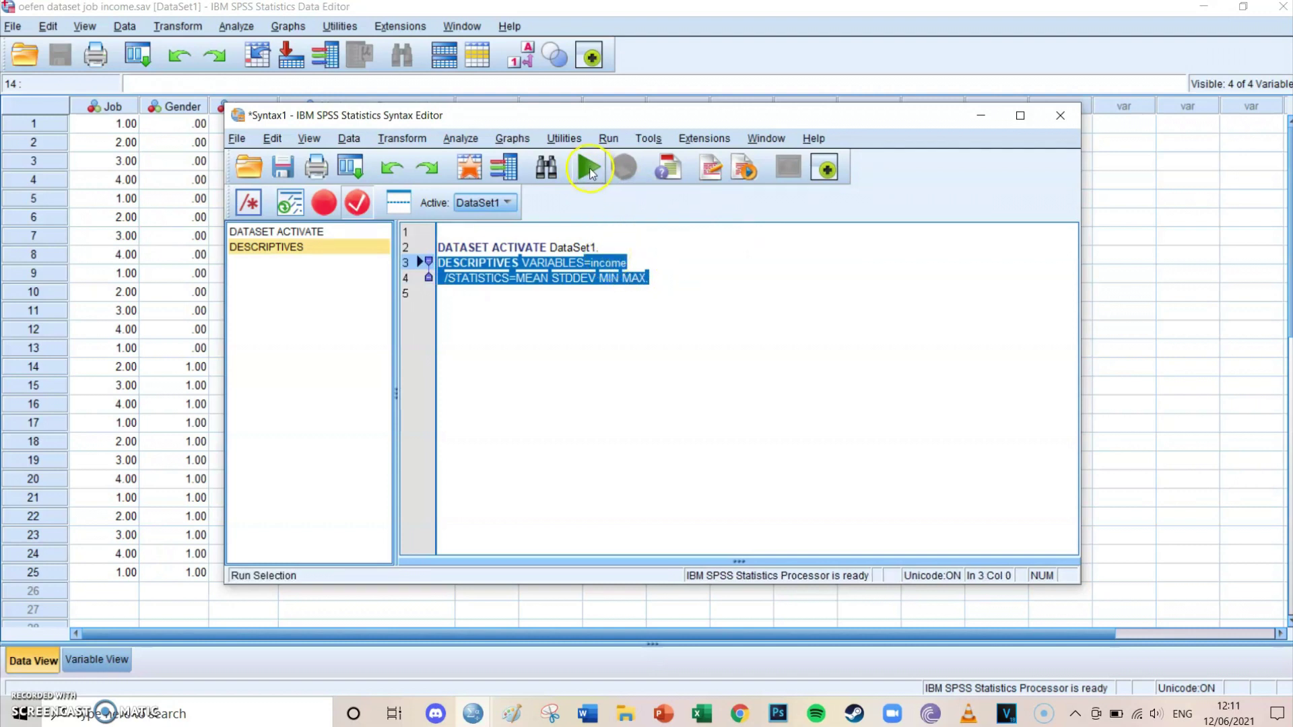
{"action": "left_click", "coordinate": [589, 168]}
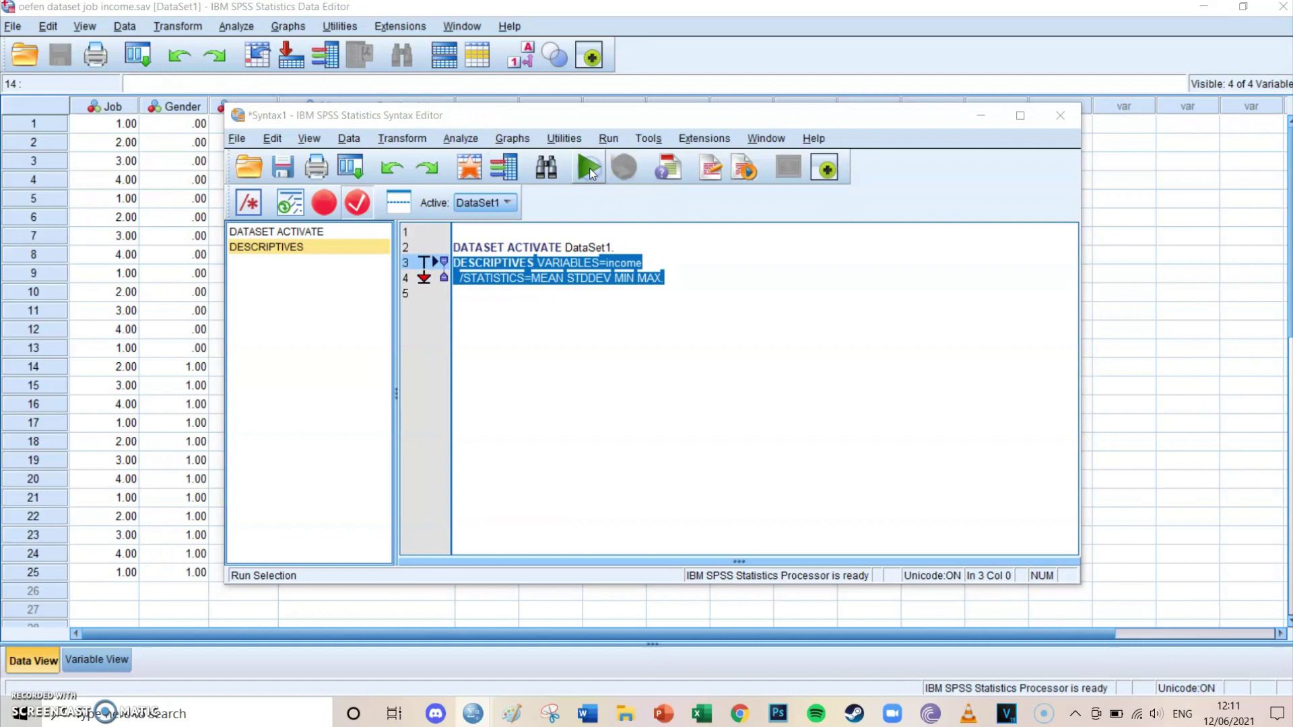
{"action": "mouse_move", "coordinate": [473, 713]}
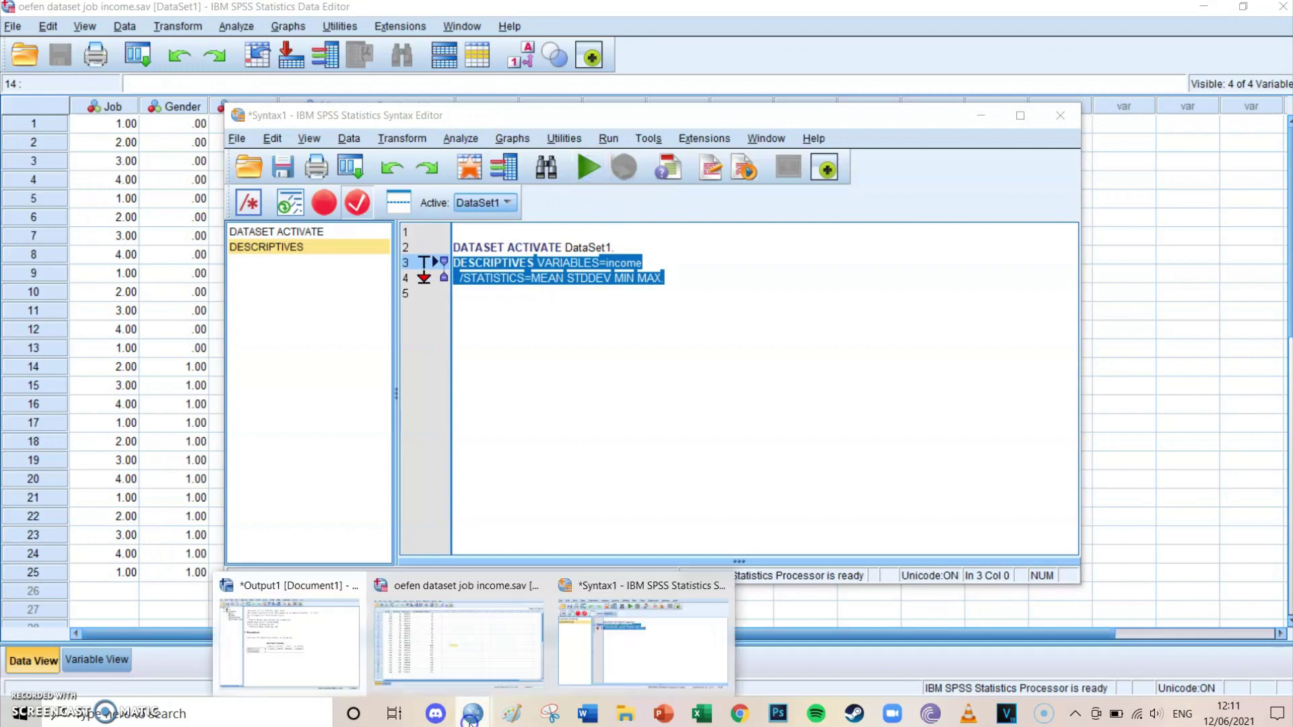
{"action": "left_click", "coordinate": [295, 597]}
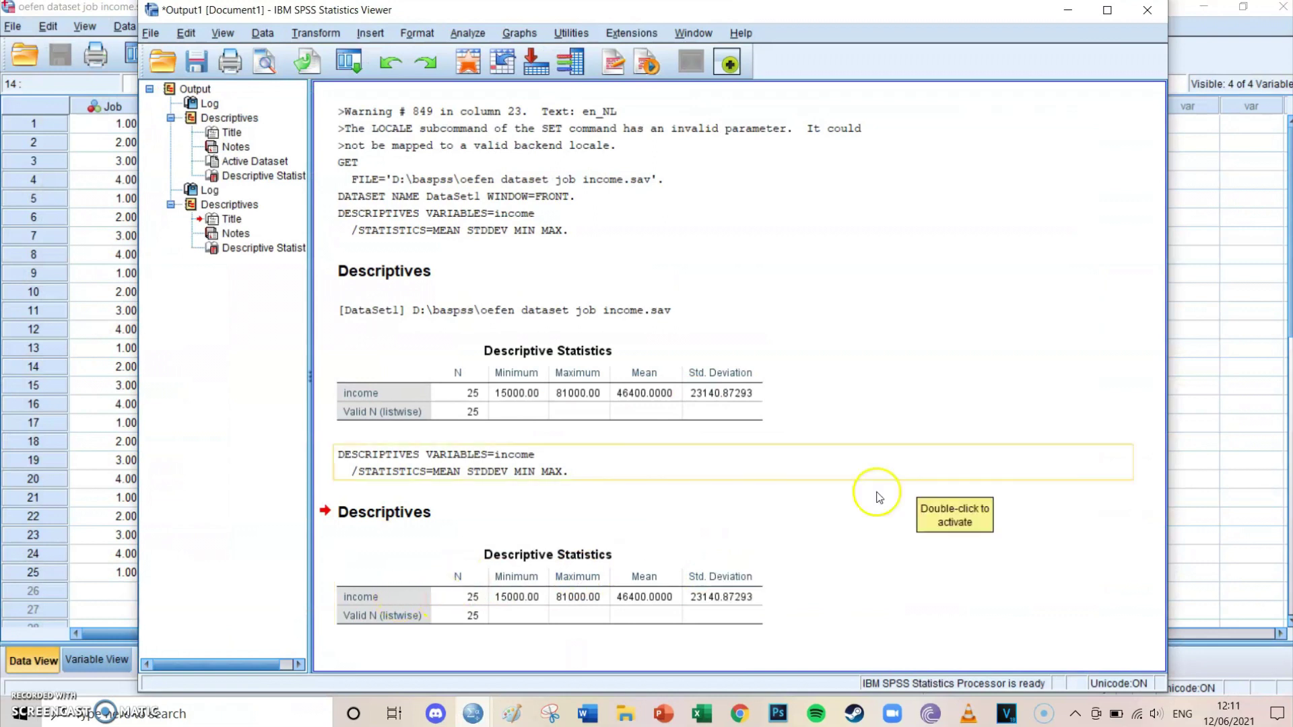
{"action": "left_click", "coordinate": [633, 595]}
{"action": "left_click", "coordinate": [615, 610]}
{"action": "left_click", "coordinate": [936, 546]}
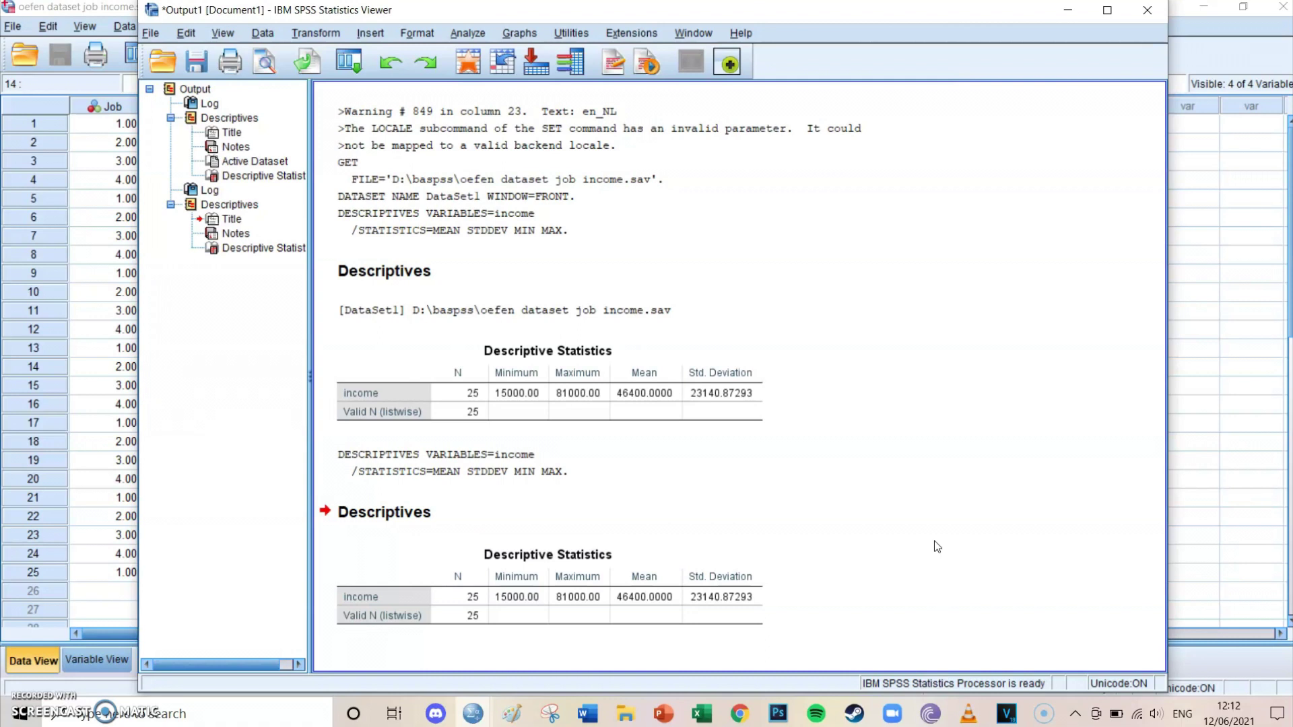
Step: Set up a One-Sample T Test of income against a test value of 50000 and paste it as syntax
{"action": "left_click", "coordinate": [1206, 421]}
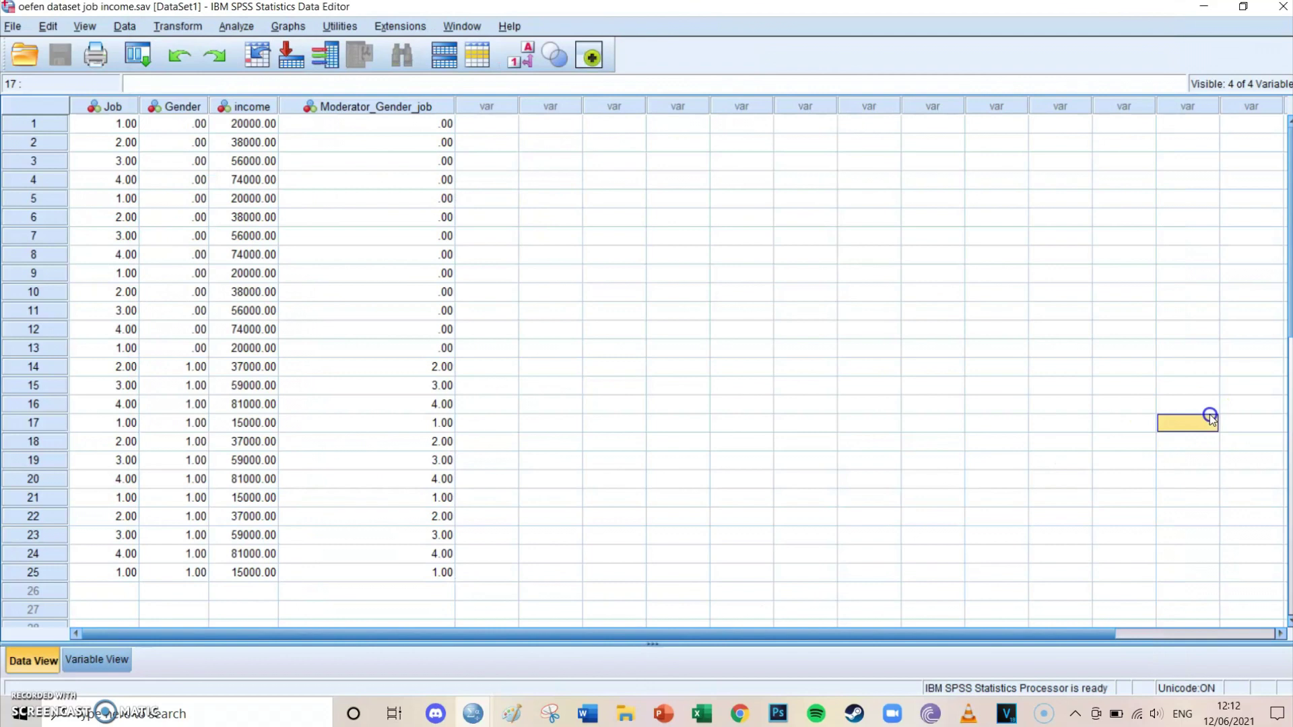
{"action": "left_click", "coordinate": [241, 28]}
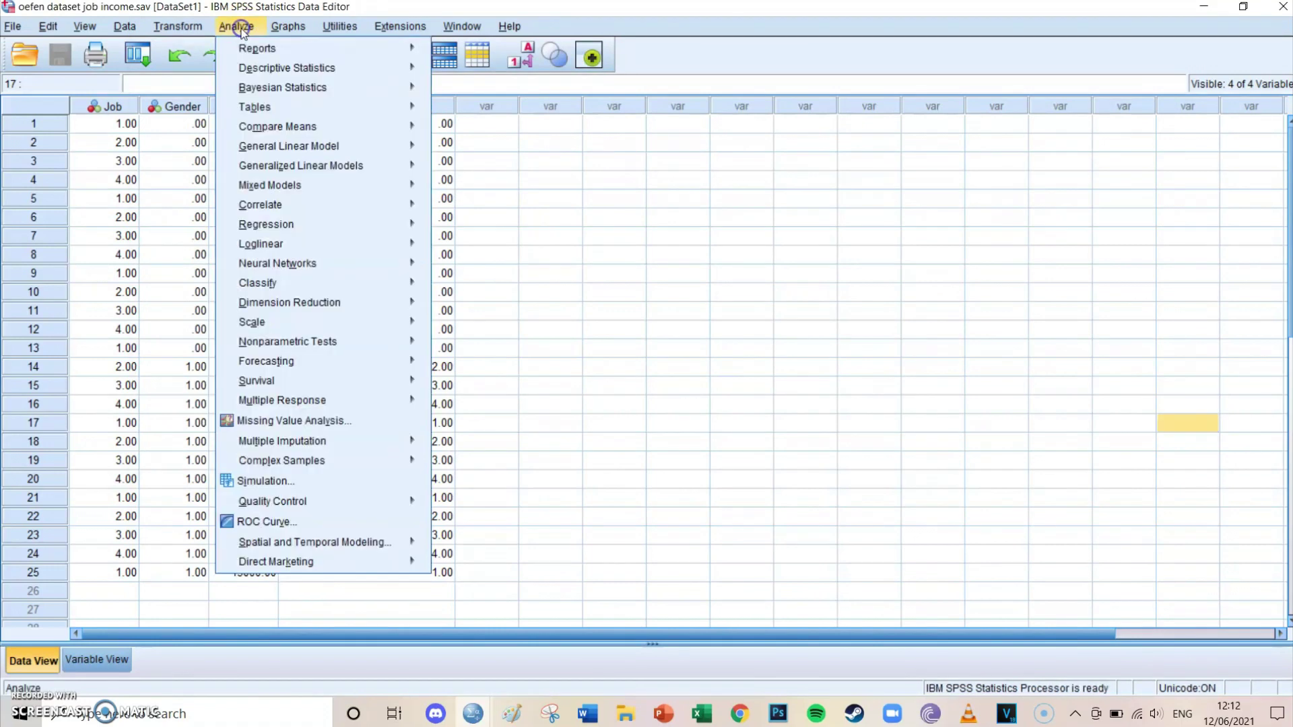
{"action": "mouse_move", "coordinate": [334, 127]}
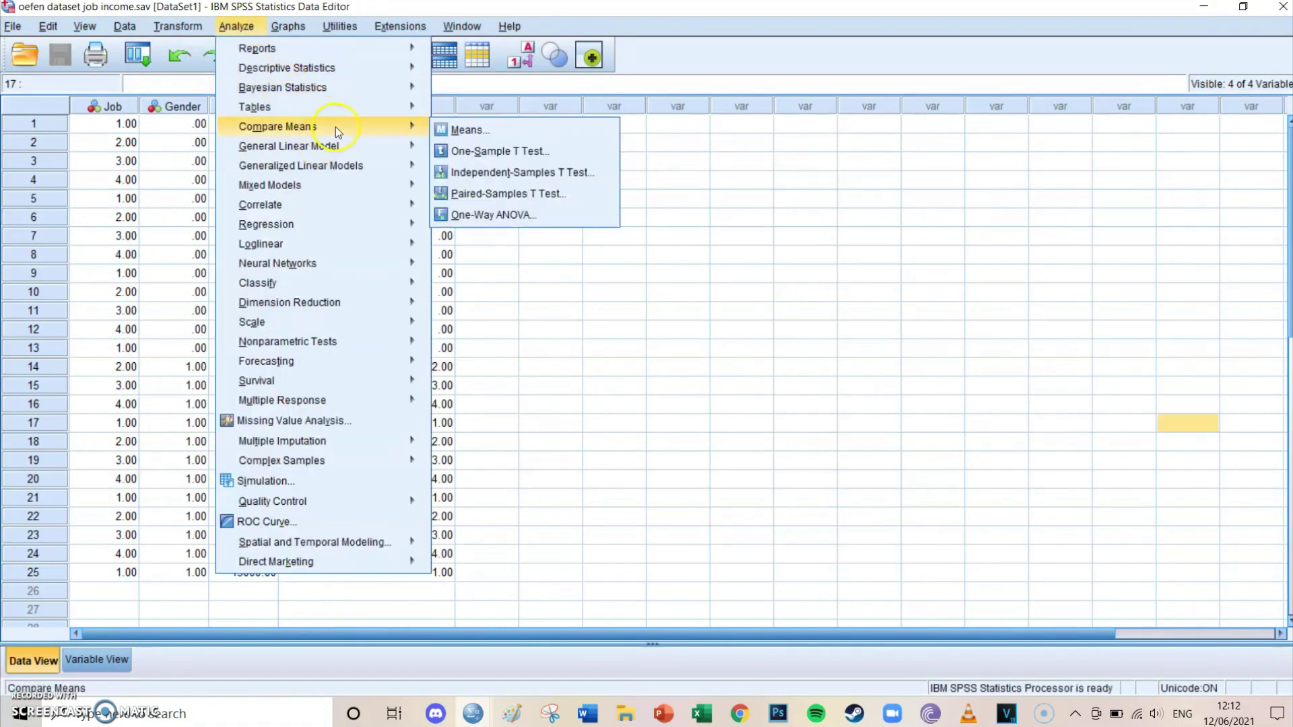
{"action": "left_click", "coordinate": [519, 151]}
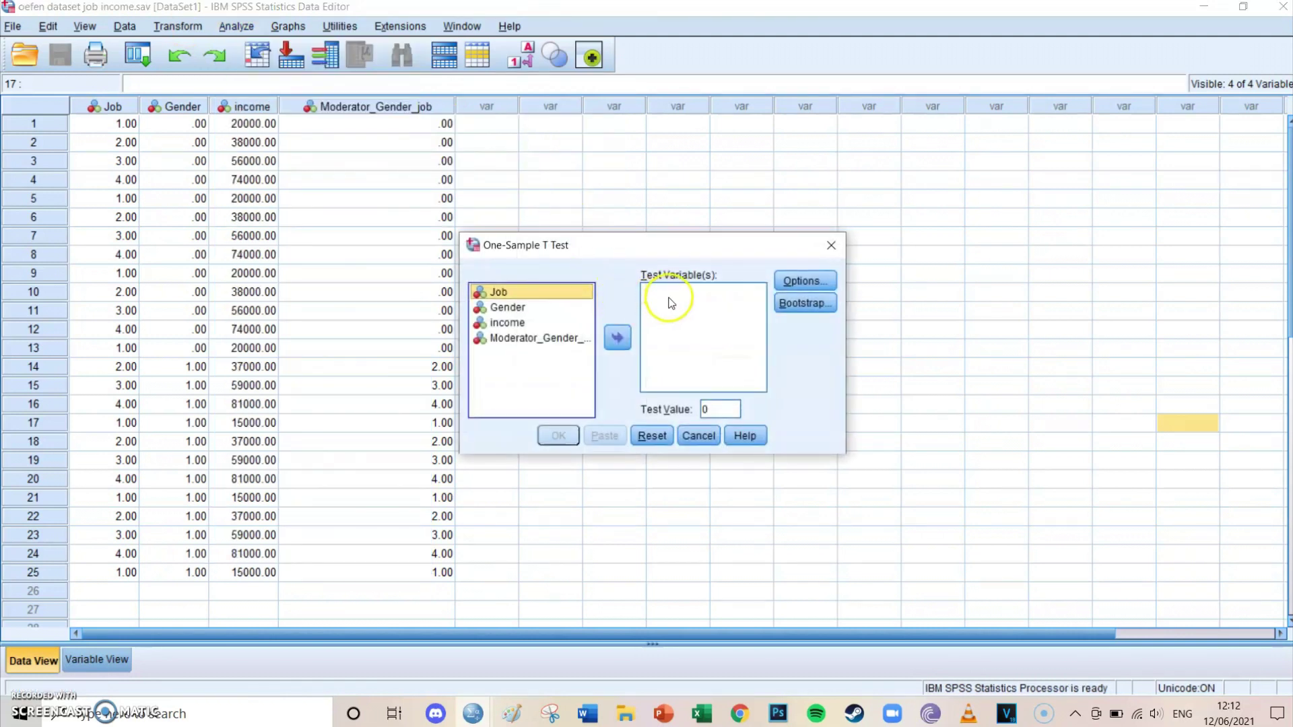
{"action": "left_click", "coordinate": [507, 323]}
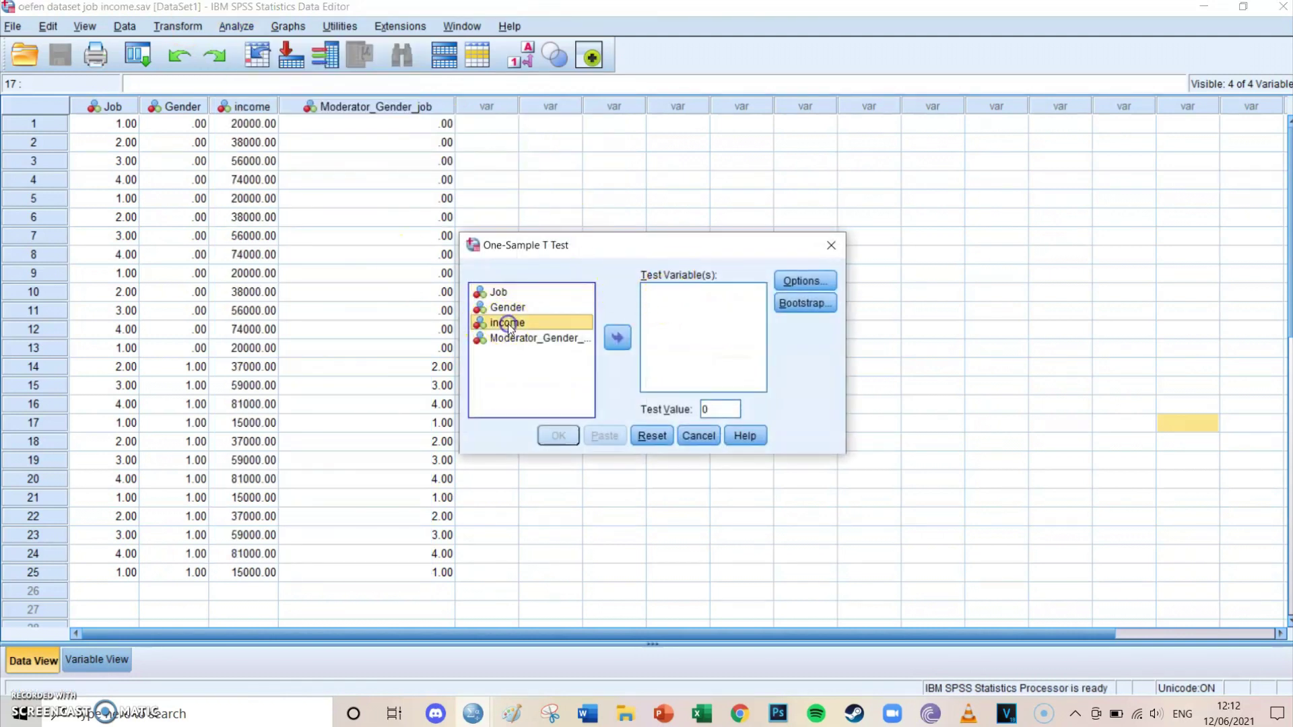
{"action": "left_click", "coordinate": [617, 337]}
{"action": "double_click", "coordinate": [709, 409]}
{"action": "type", "text": "50000"}
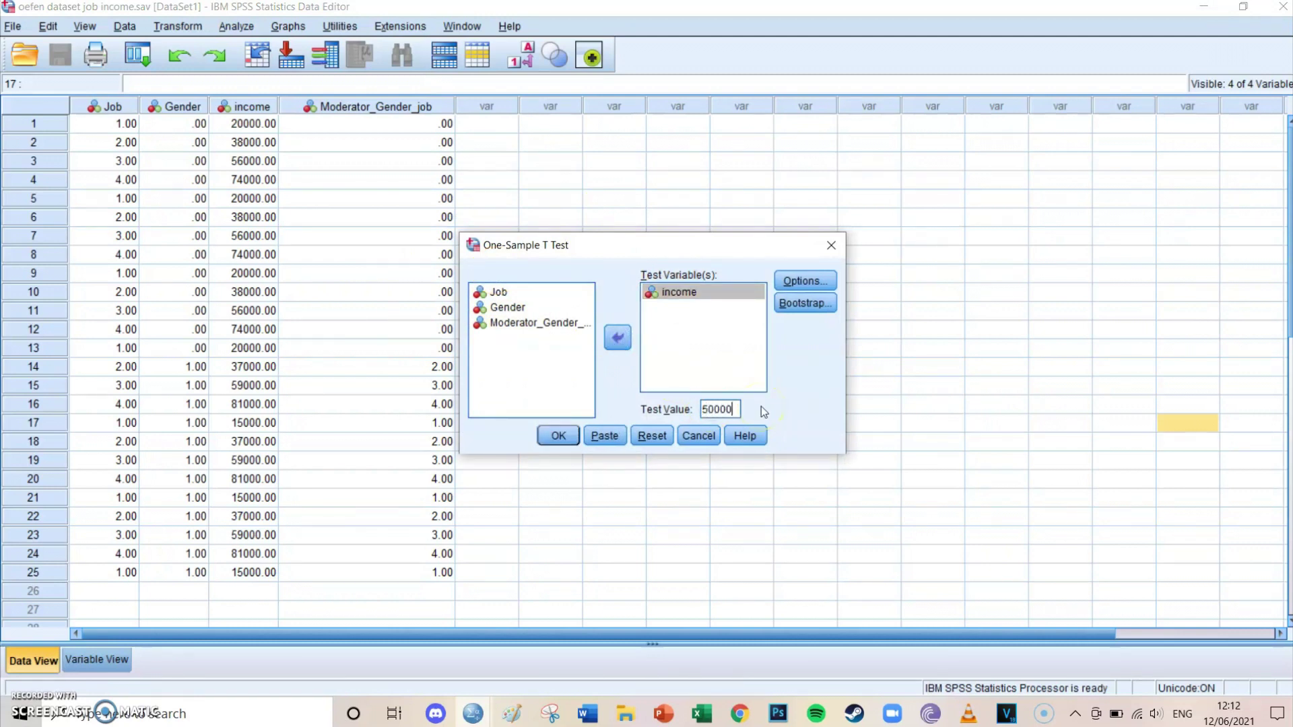
{"action": "left_click", "coordinate": [593, 439]}
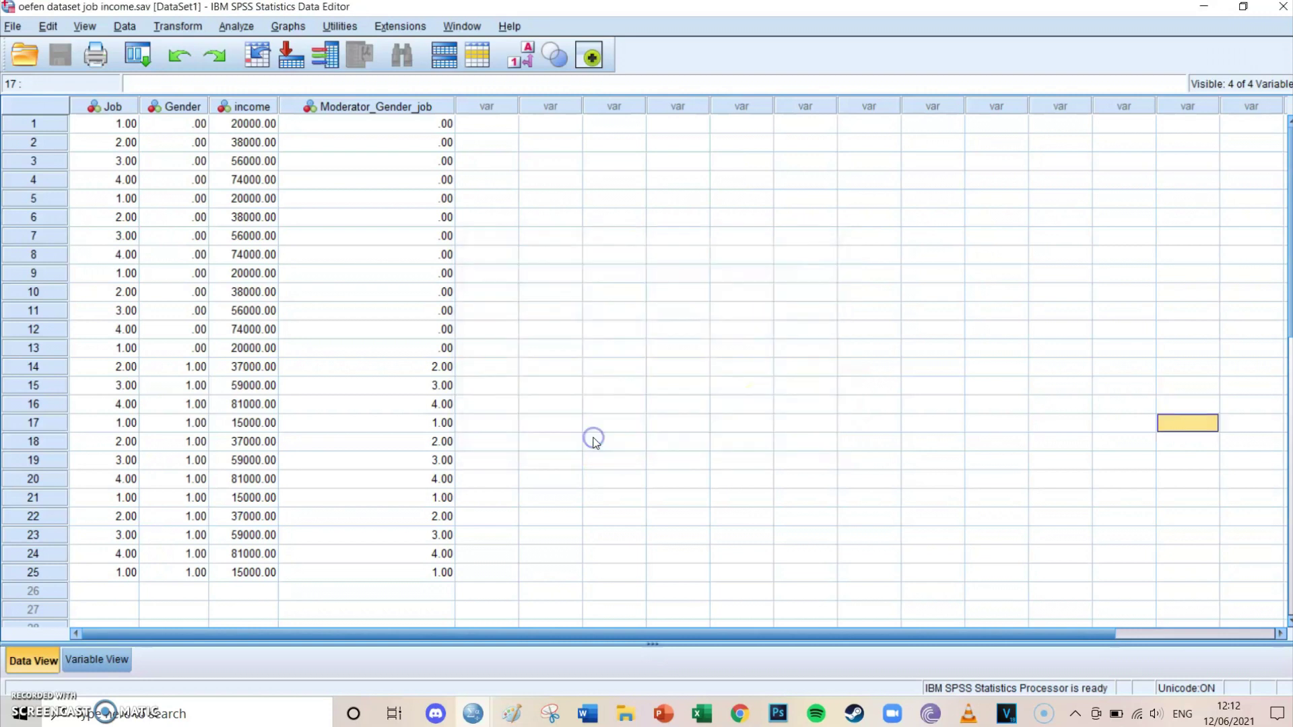
Step: Run the pasted T-TEST command block from the syntax file
{"action": "mouse_move", "coordinate": [496, 701]}
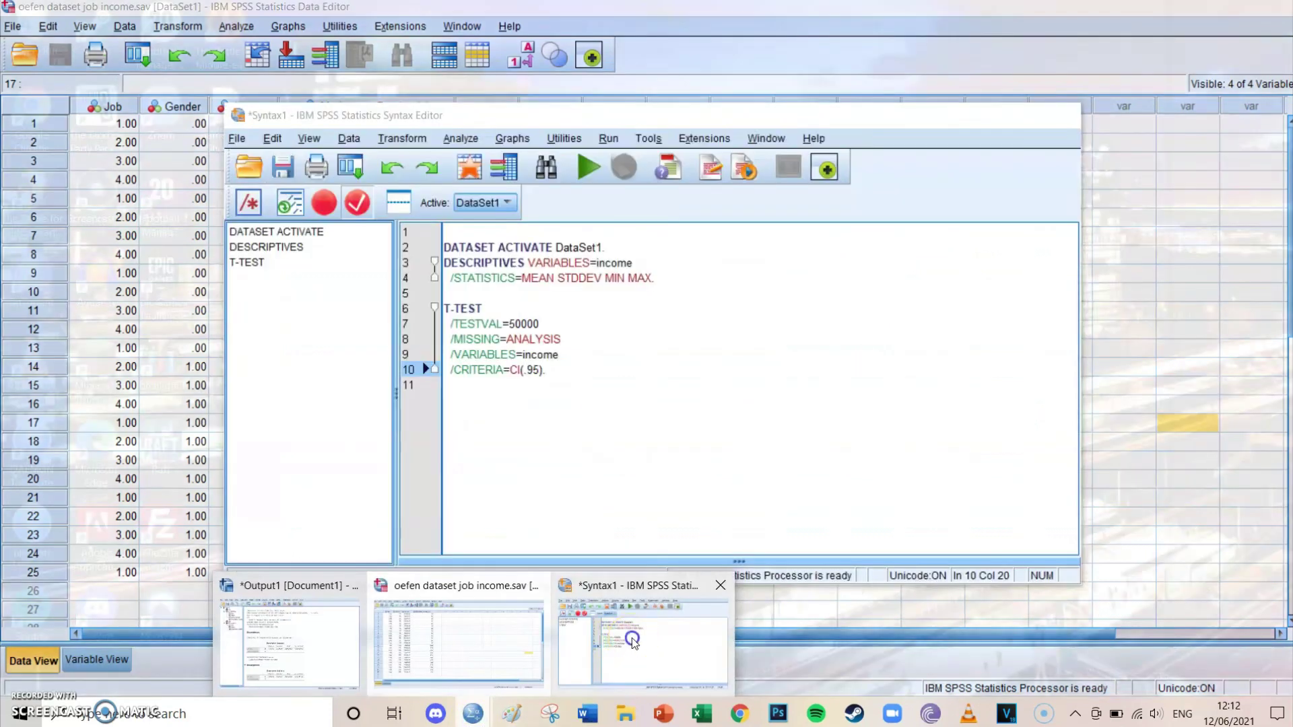
{"action": "left_click", "coordinate": [634, 643]}
{"action": "left_click_drag", "start_coordinate": [566, 377], "coordinate": [440, 308]}
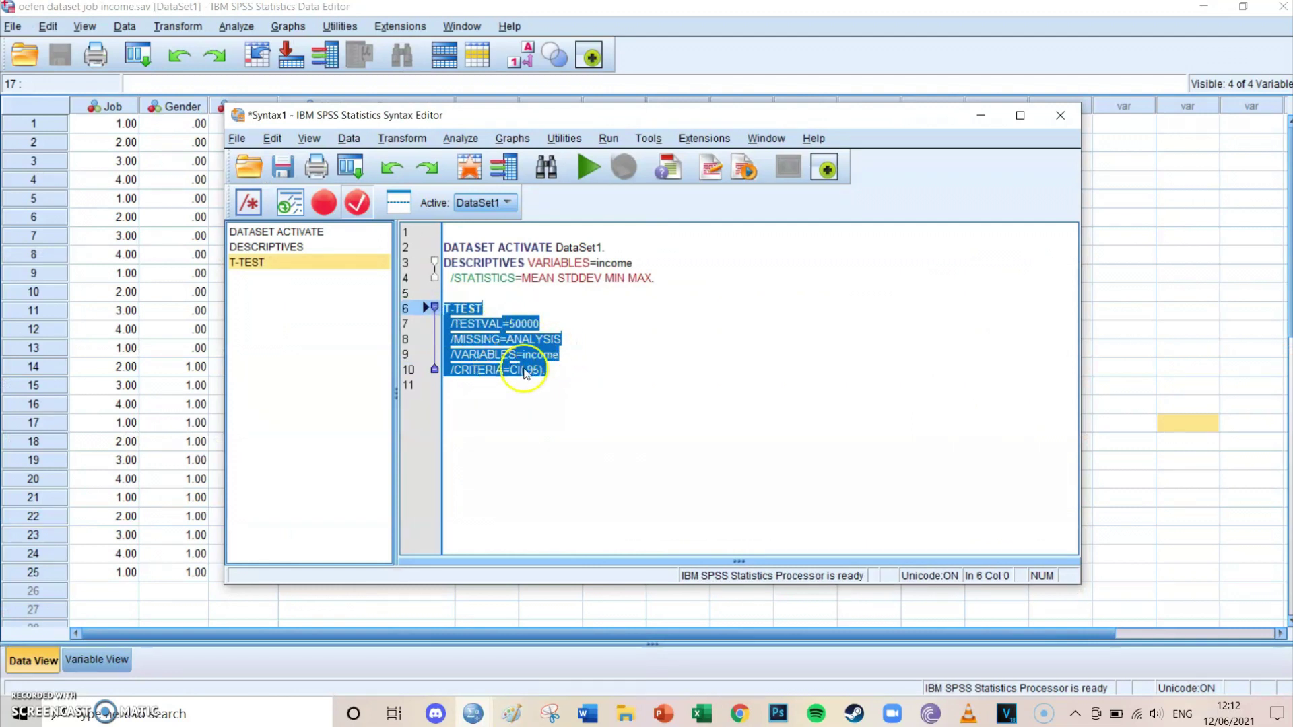
{"action": "left_click", "coordinate": [587, 167]}
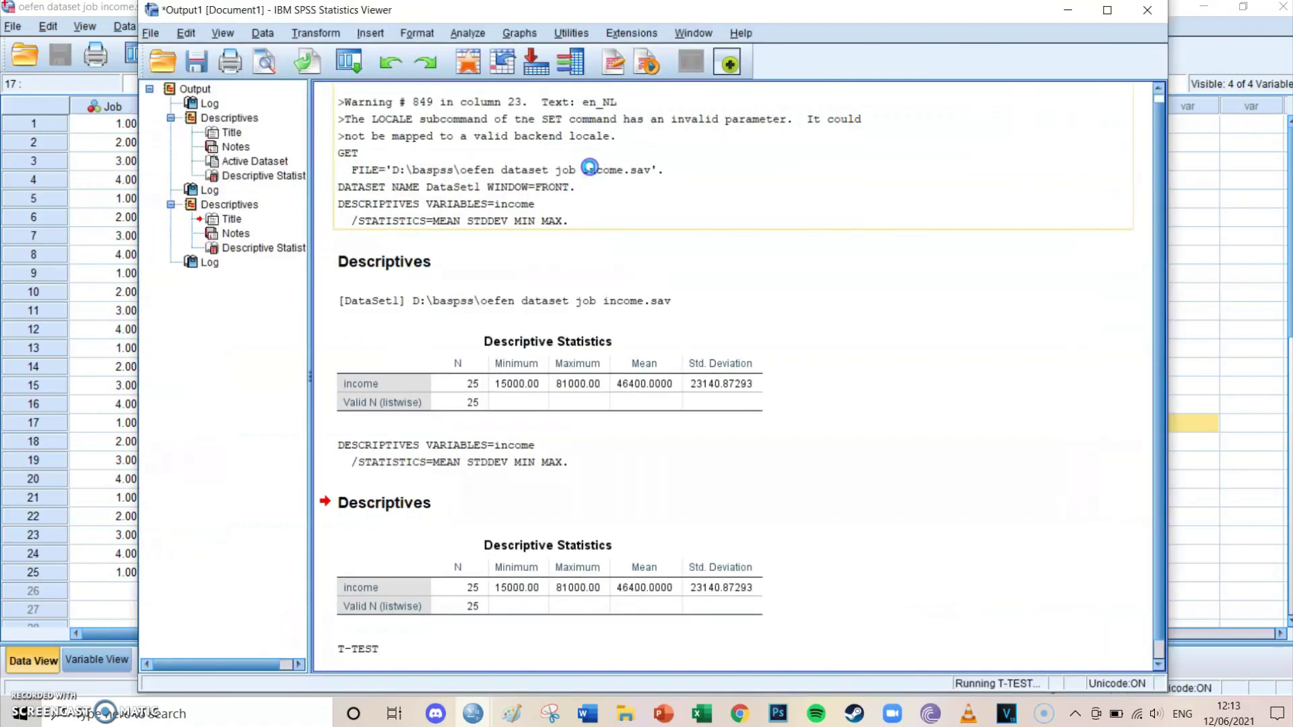
Step: Examine the One-Sample Statistics and One-Sample Test tables for the income mean, sample size and two-tailed significance
{"action": "left_click", "coordinate": [849, 321]}
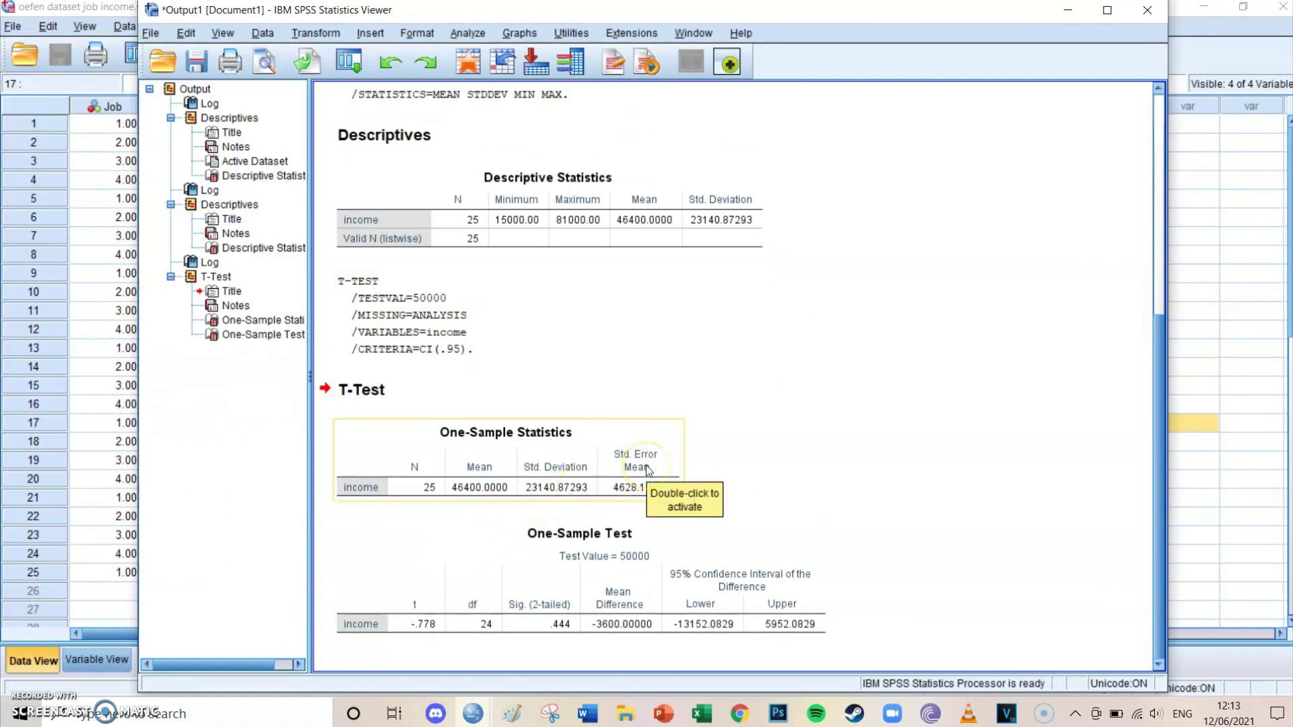
{"action": "left_click", "coordinate": [491, 440]}
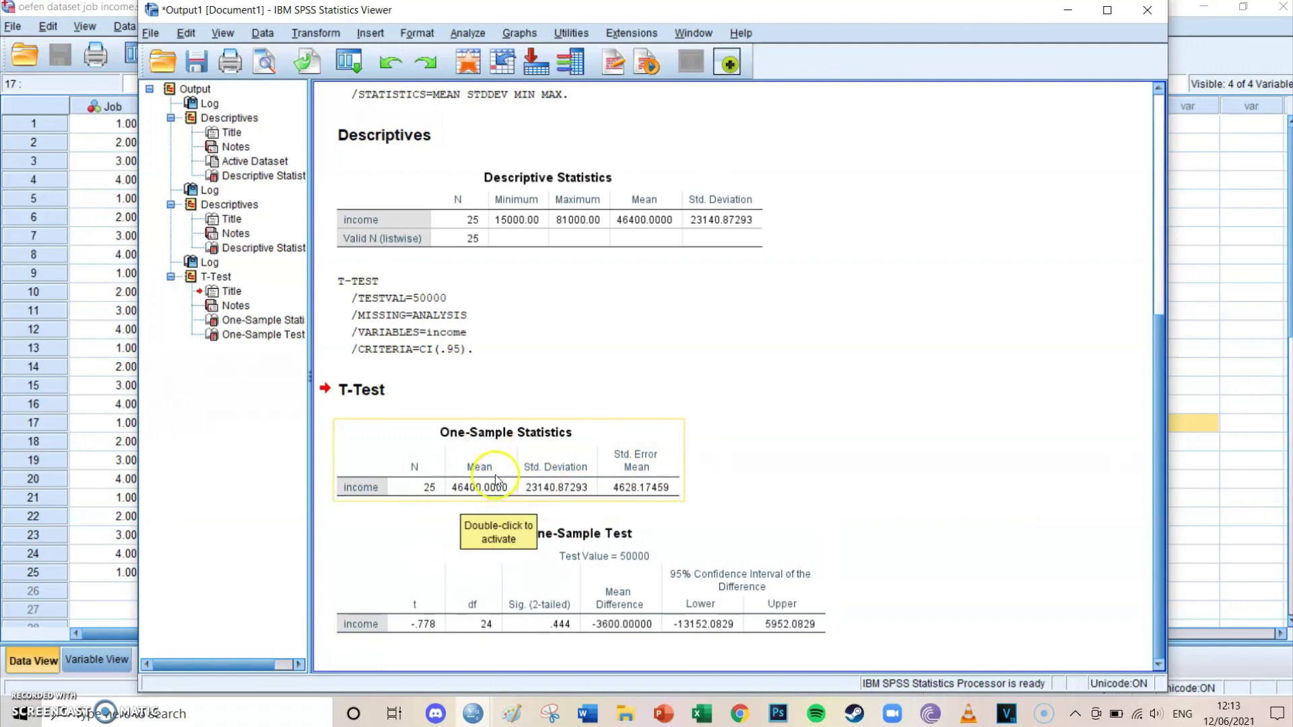
{"action": "left_click", "coordinate": [420, 491]}
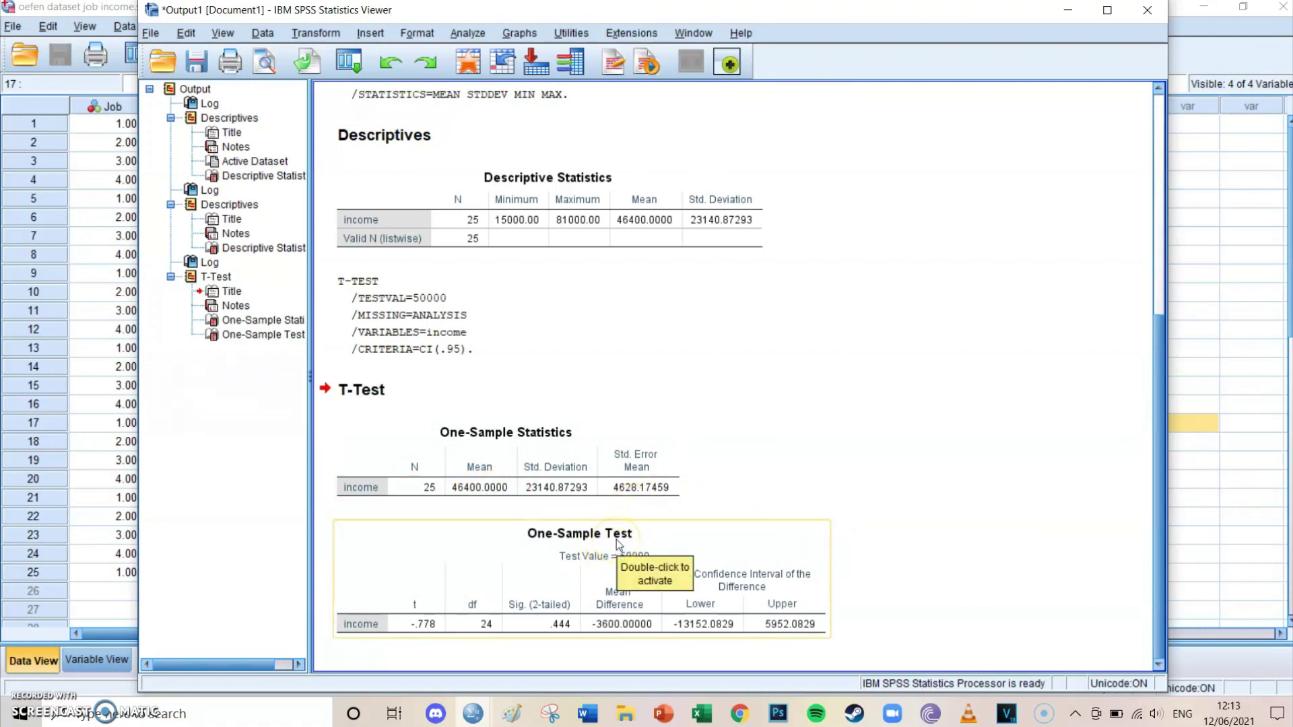
{"action": "left_click", "coordinate": [560, 532]}
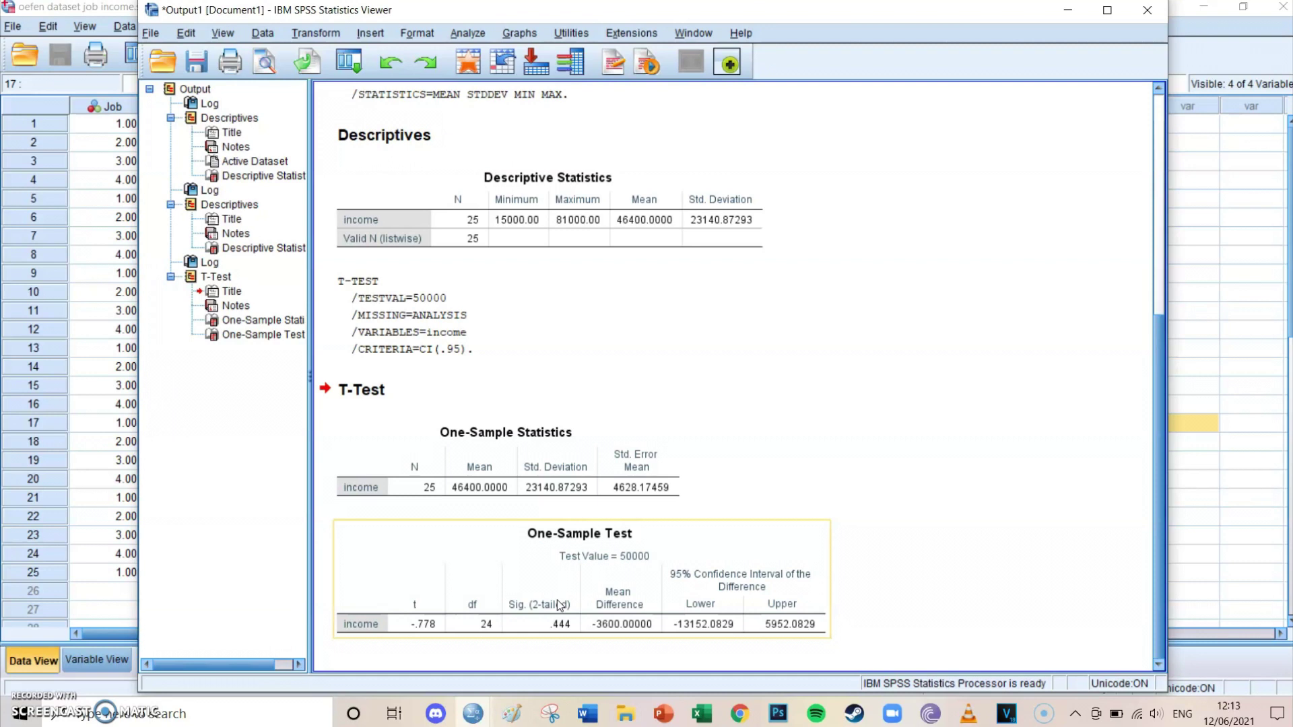
{"action": "left_click", "coordinate": [482, 489]}
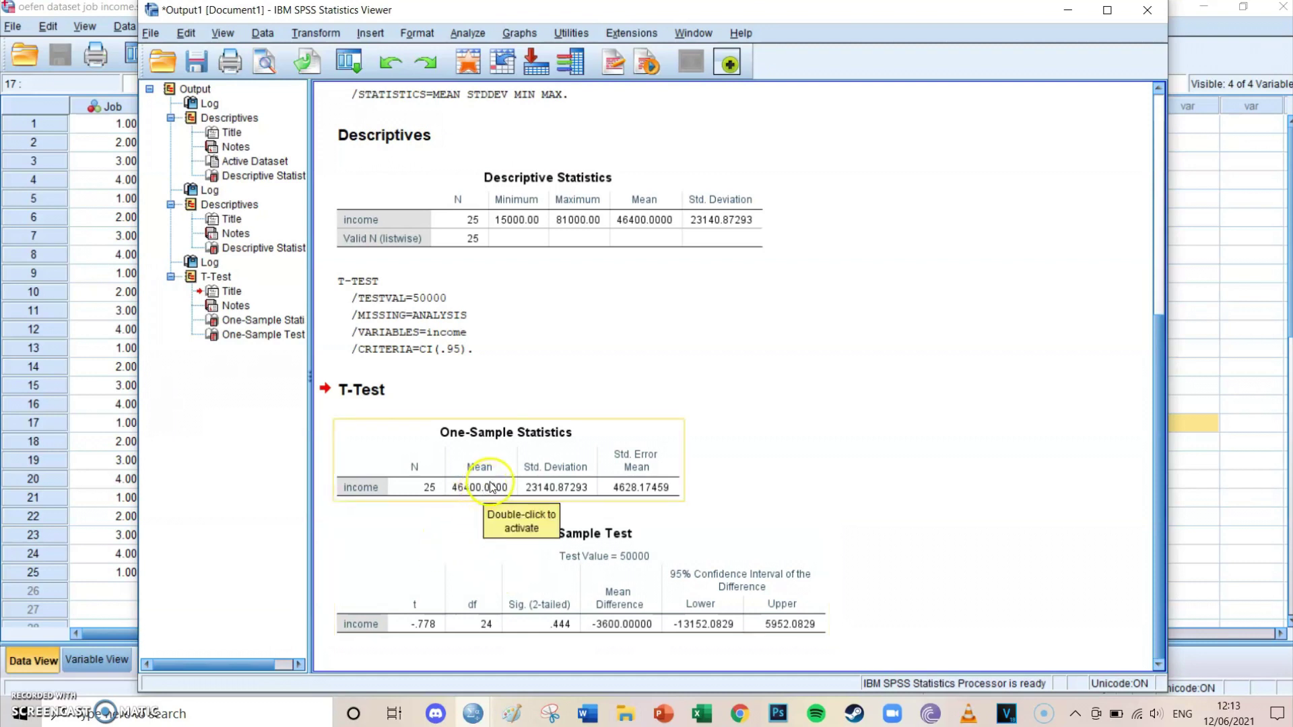
{"action": "left_click", "coordinate": [718, 471]}
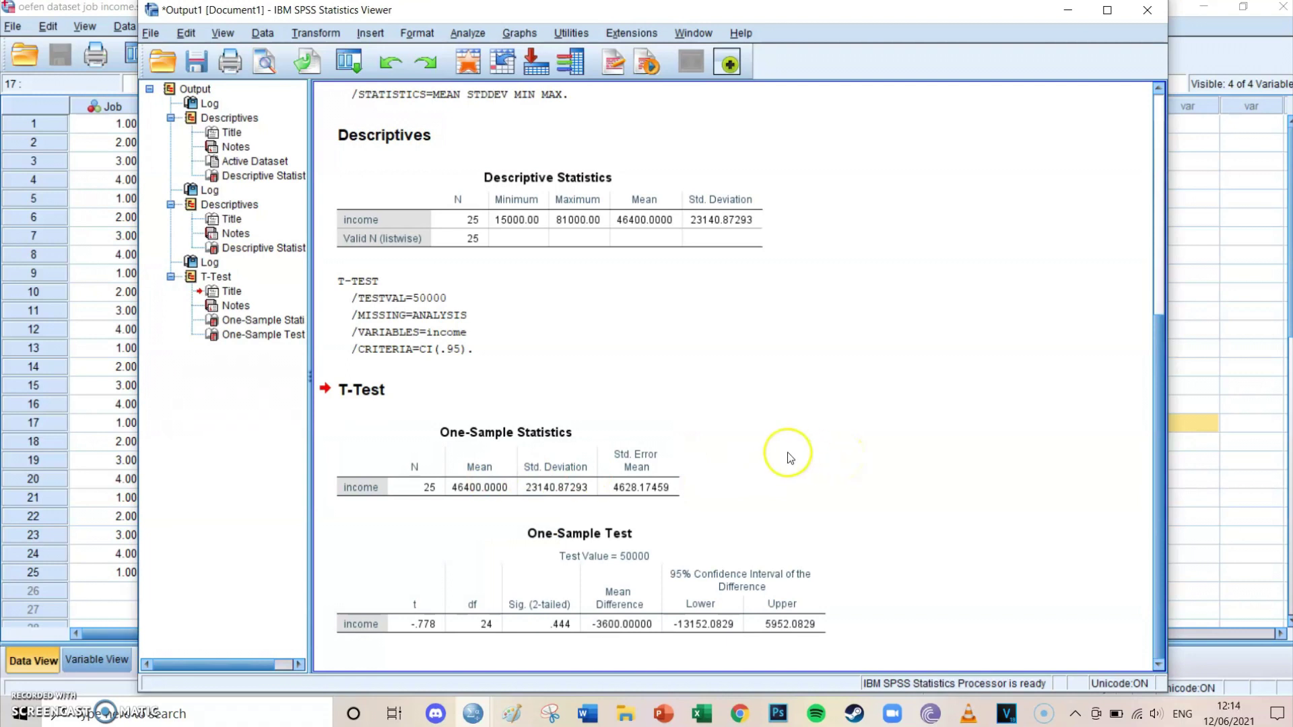
{"action": "left_click", "coordinate": [610, 546]}
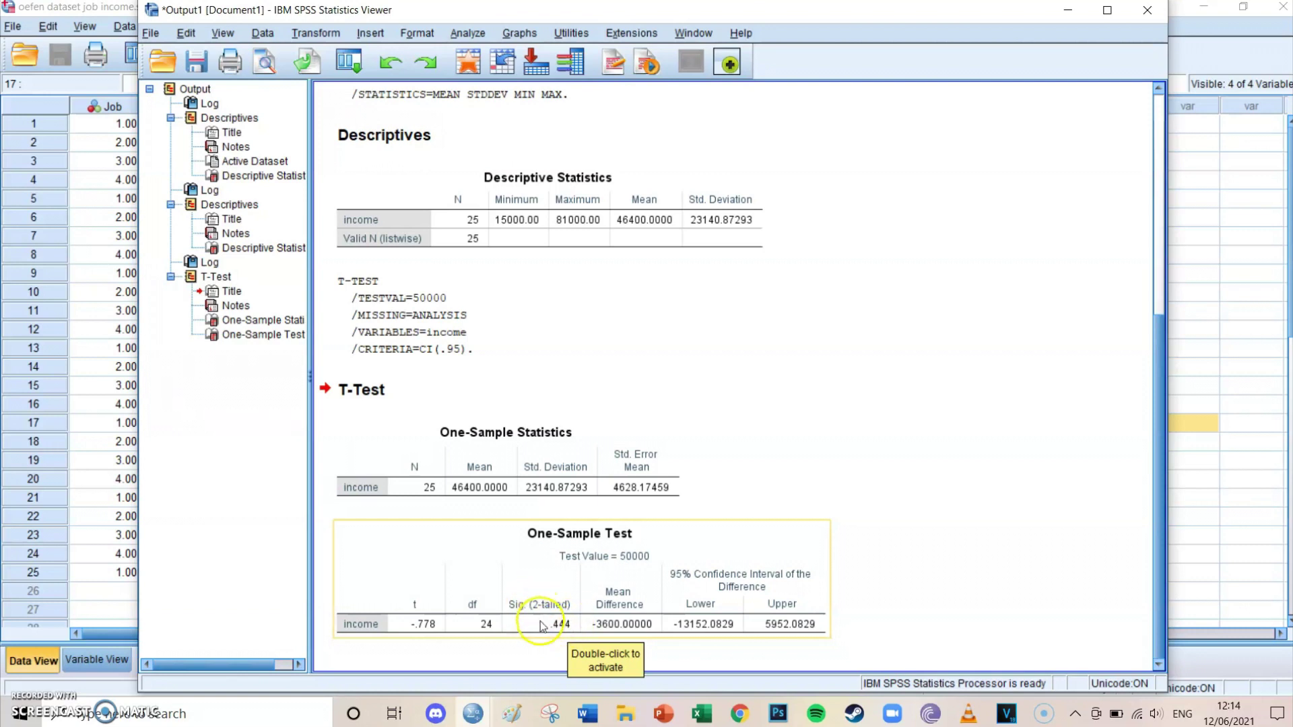
{"action": "left_click", "coordinate": [783, 460]}
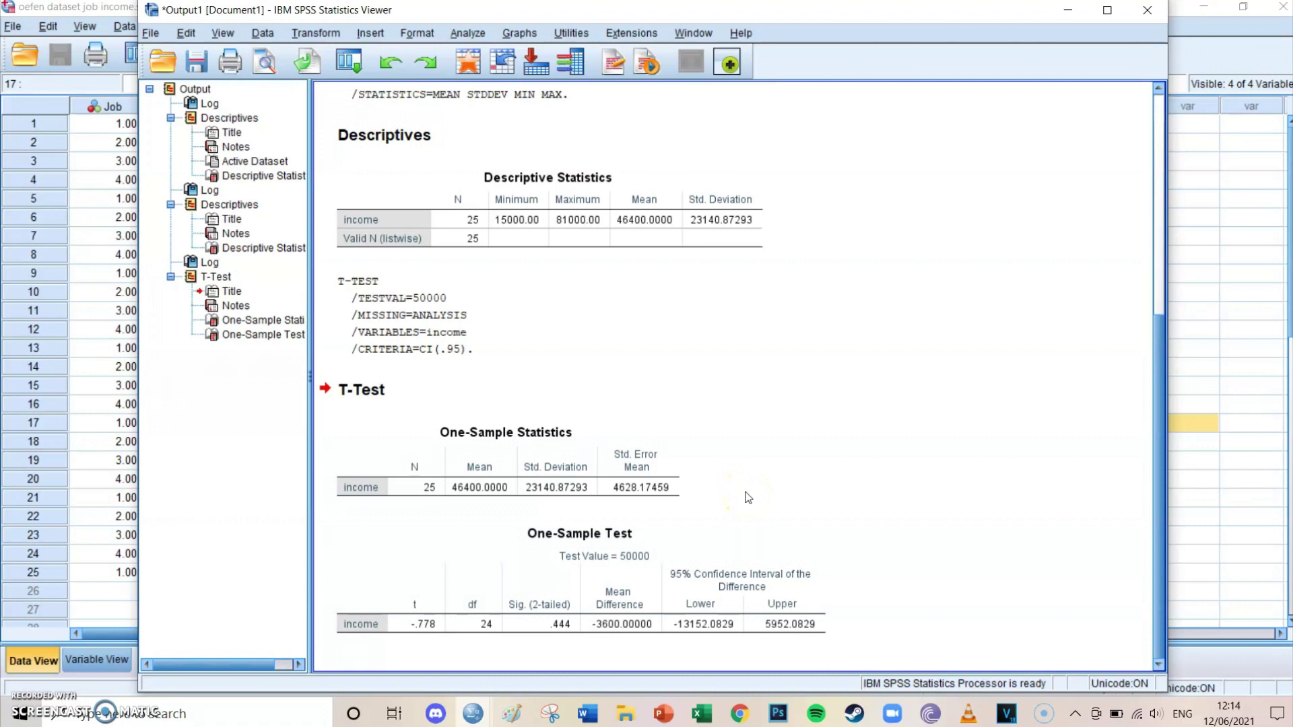
{"action": "left_click", "coordinate": [544, 622]}
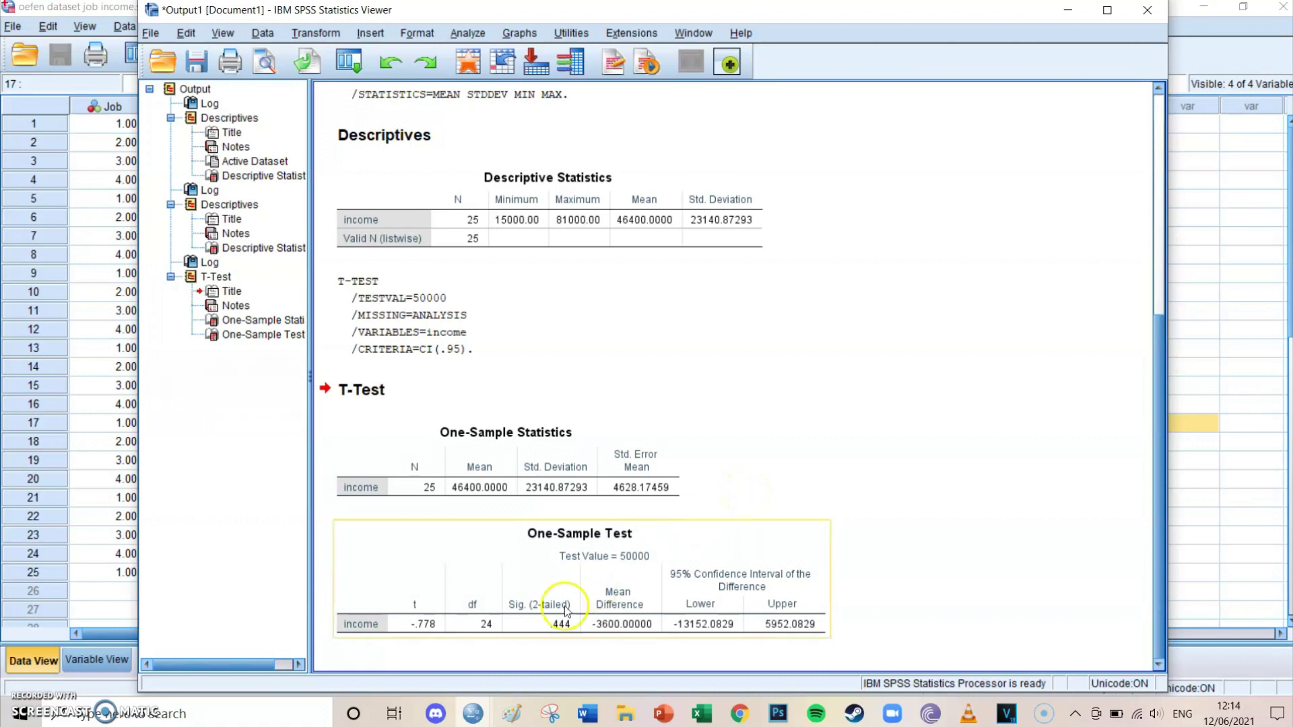
{"action": "left_click", "coordinate": [556, 638]}
{"action": "left_click", "coordinate": [445, 495]}
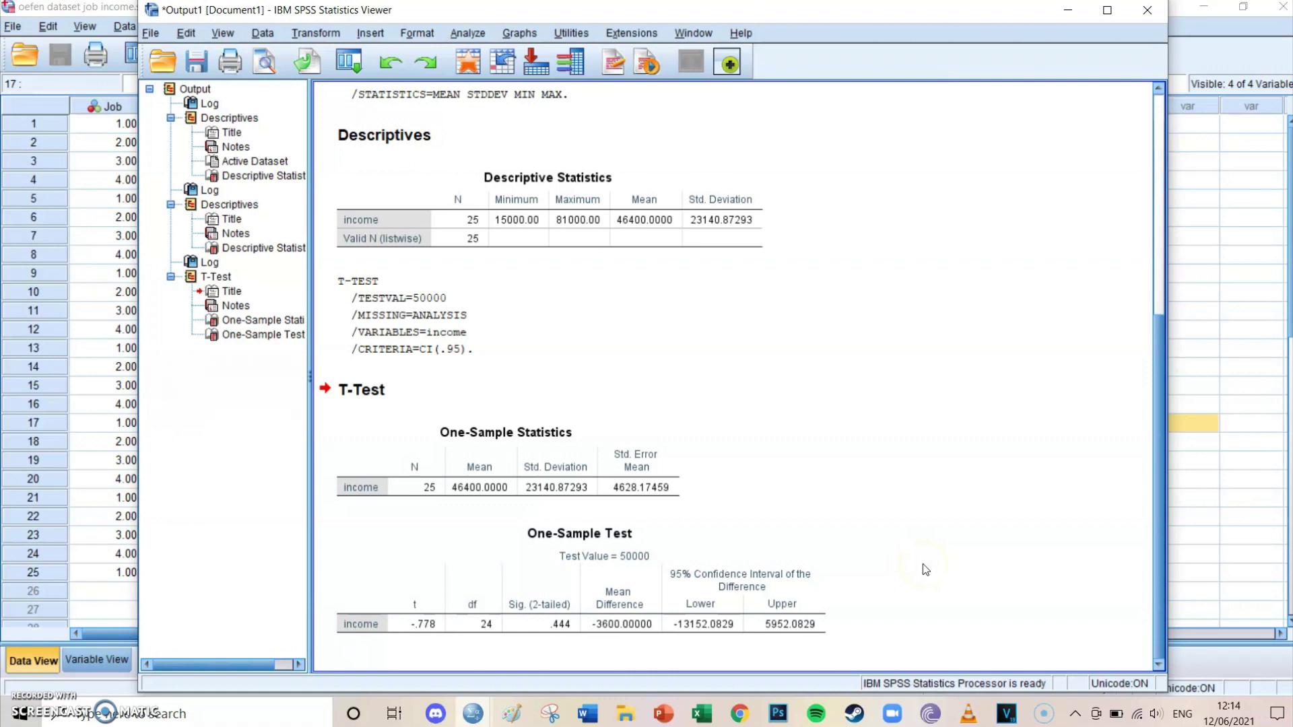
Step: Check the last case in the dataset and return to the One-Sample Statistics table in the output
{"action": "left_click", "coordinate": [104, 562]}
{"action": "left_click", "coordinate": [106, 570]}
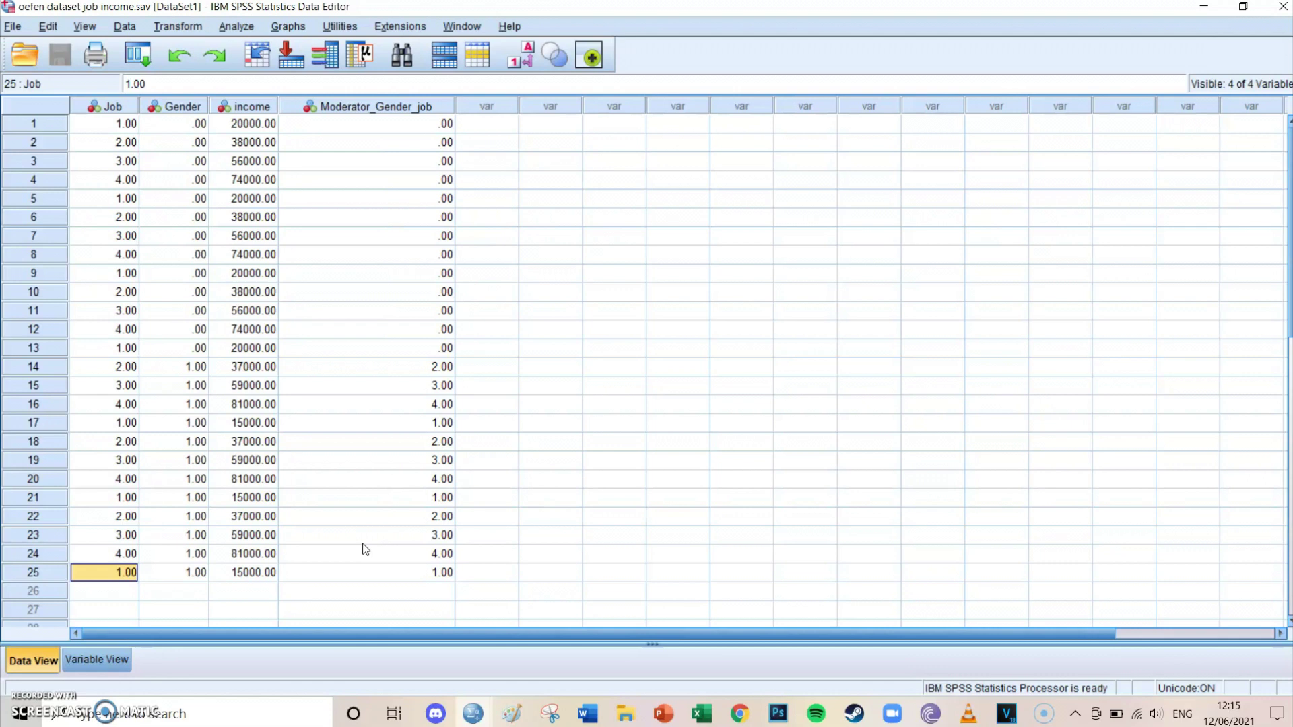
{"action": "left_click", "coordinate": [465, 707]}
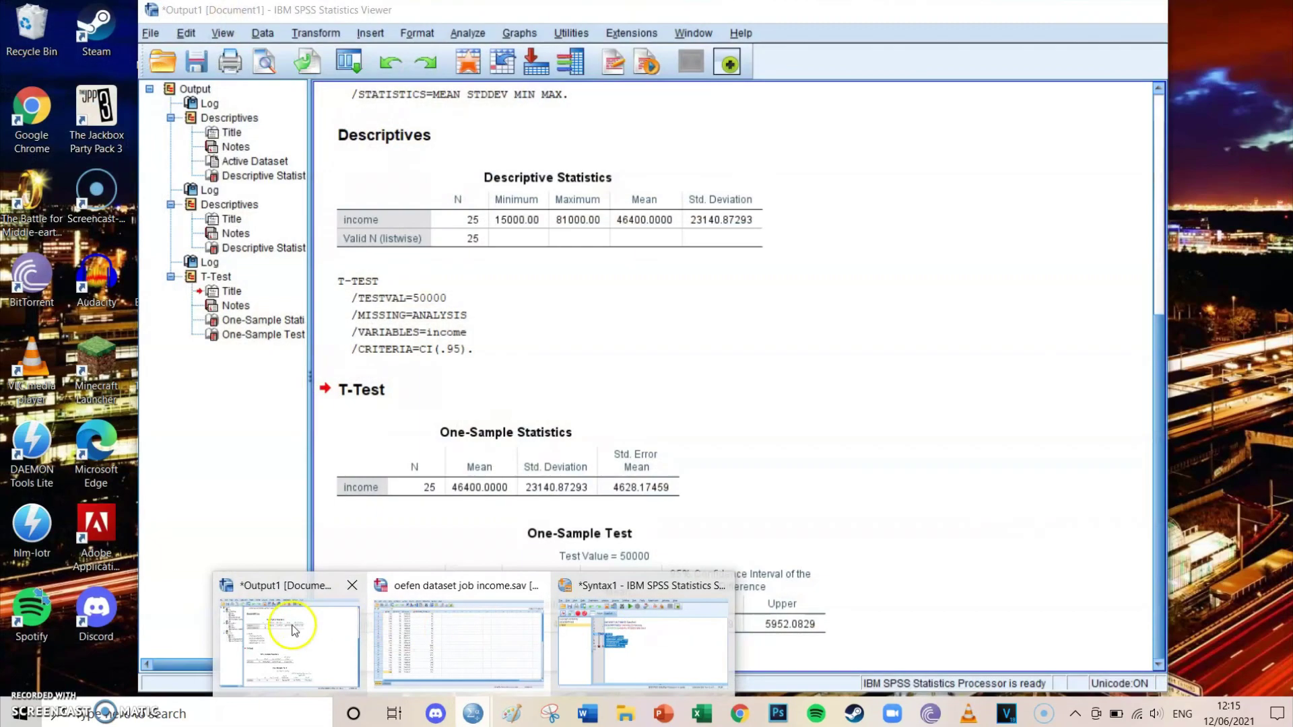
{"action": "left_click", "coordinate": [292, 626]}
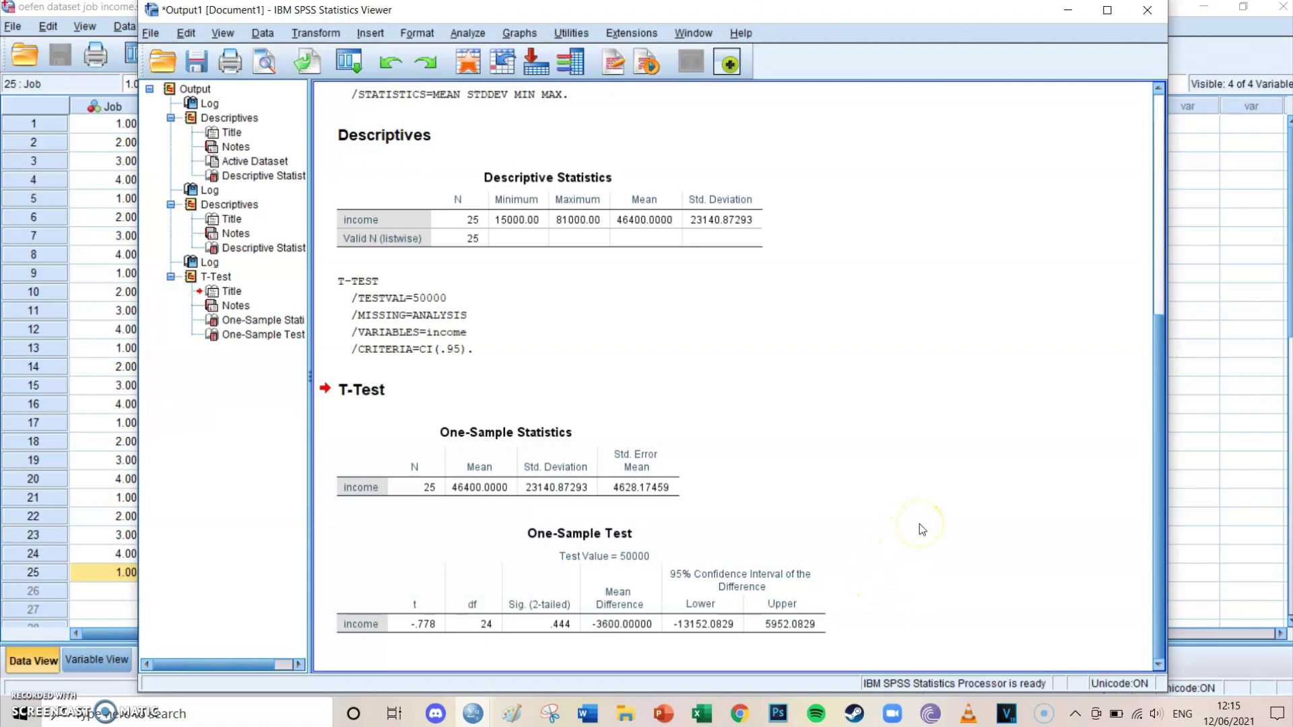
{"action": "left_click", "coordinate": [885, 534]}
{"action": "left_click", "coordinate": [398, 450]}
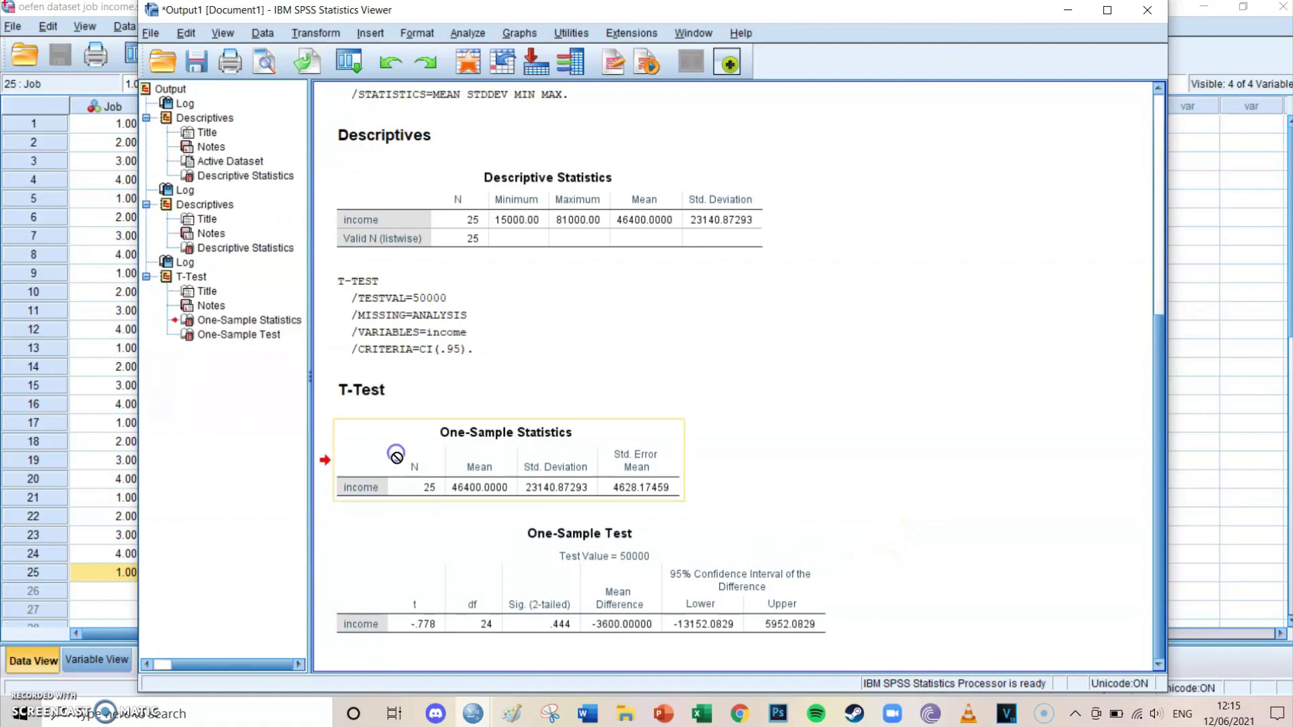
{"action": "left_click", "coordinate": [1243, 377]}
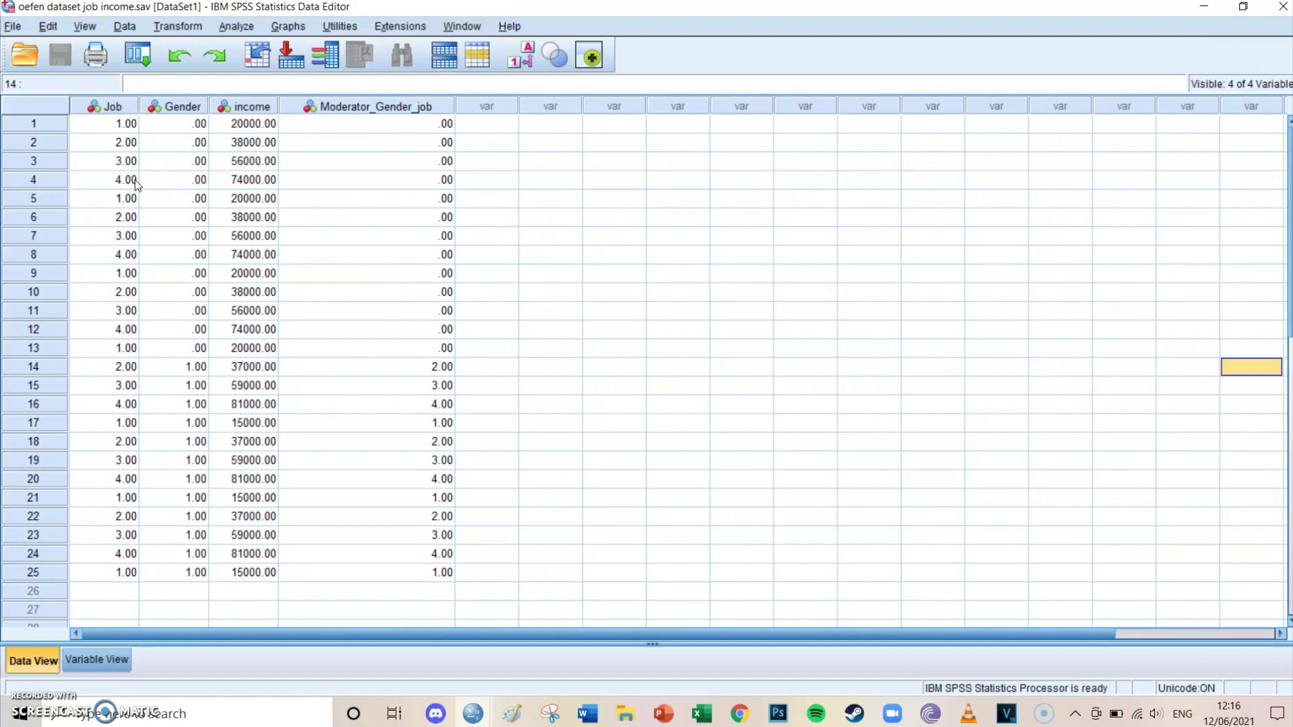
{"action": "left_click", "coordinate": [578, 180]}
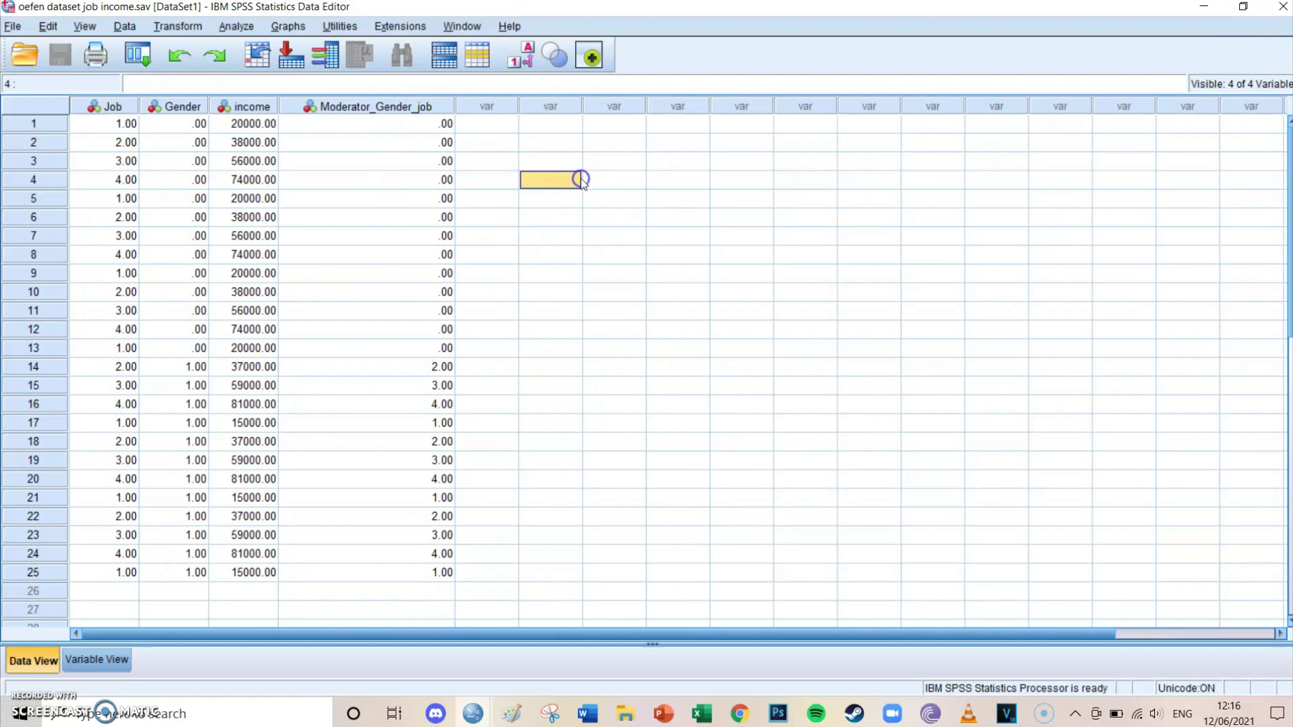
{"action": "left_click", "coordinate": [660, 176]}
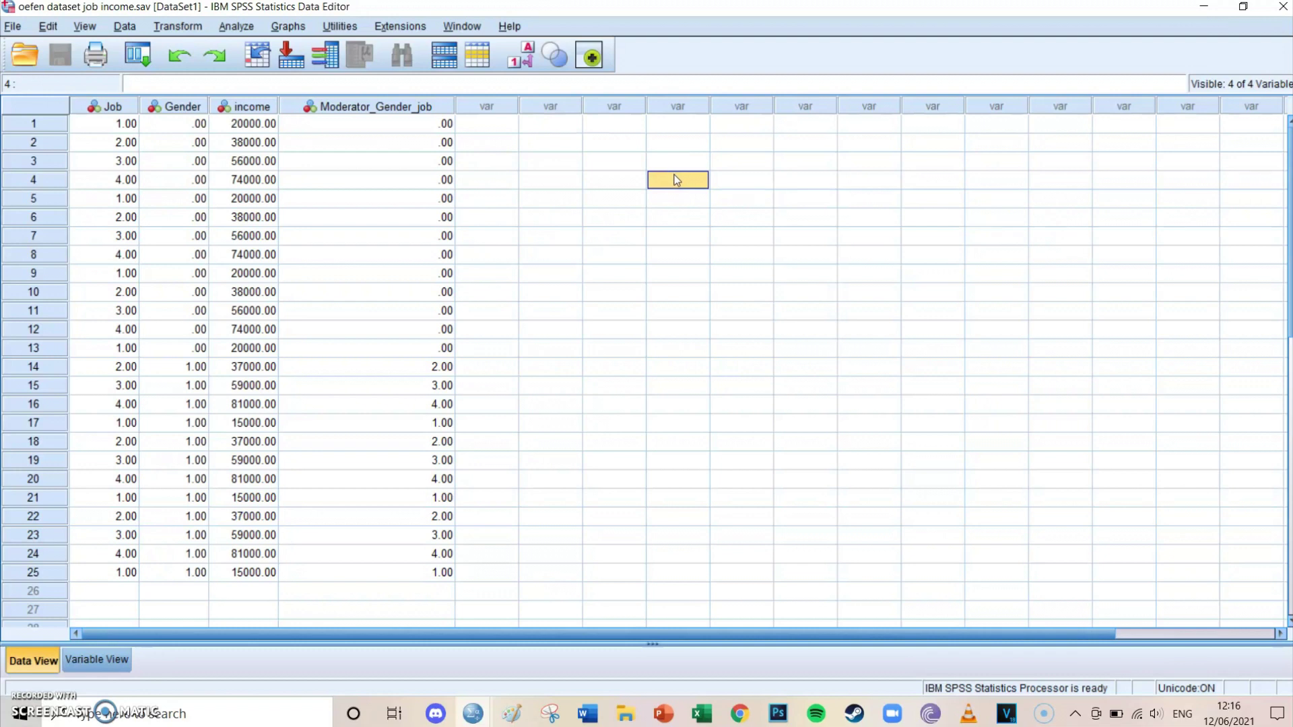
{"action": "left_click", "coordinate": [706, 225]}
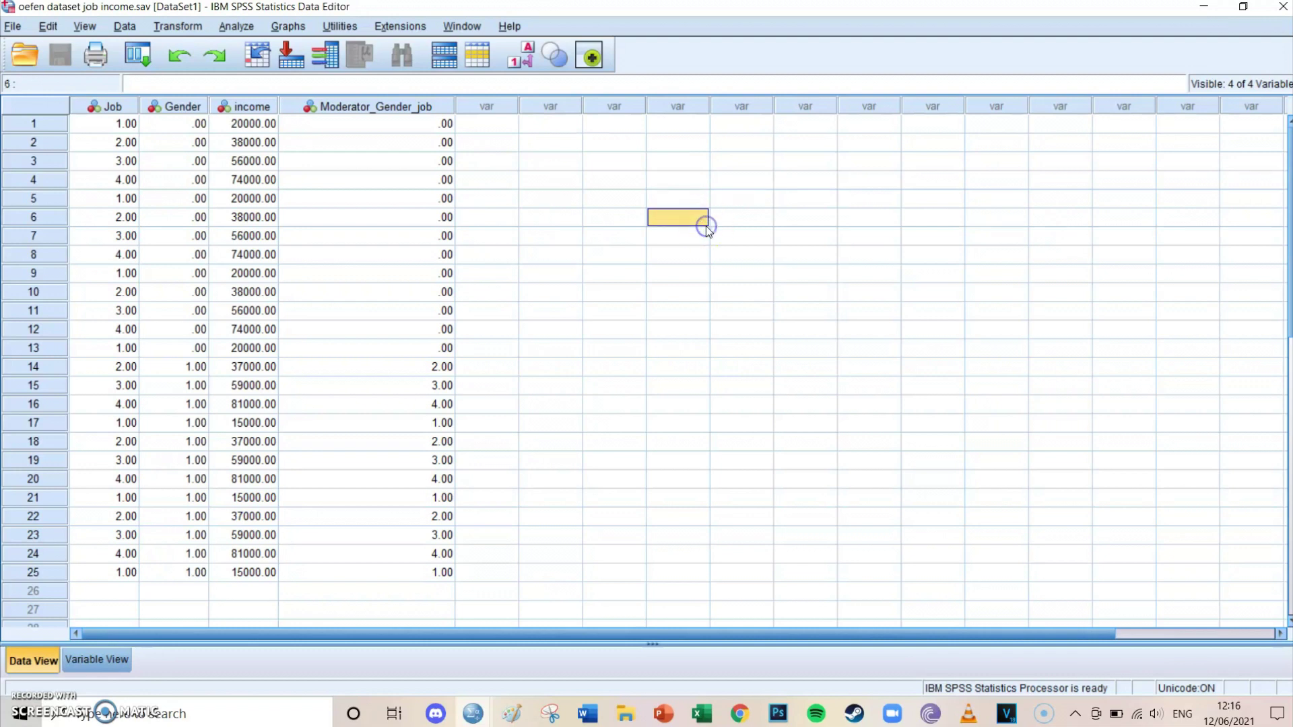
{"action": "left_click", "coordinate": [706, 289]}
{"action": "left_click", "coordinate": [562, 291]}
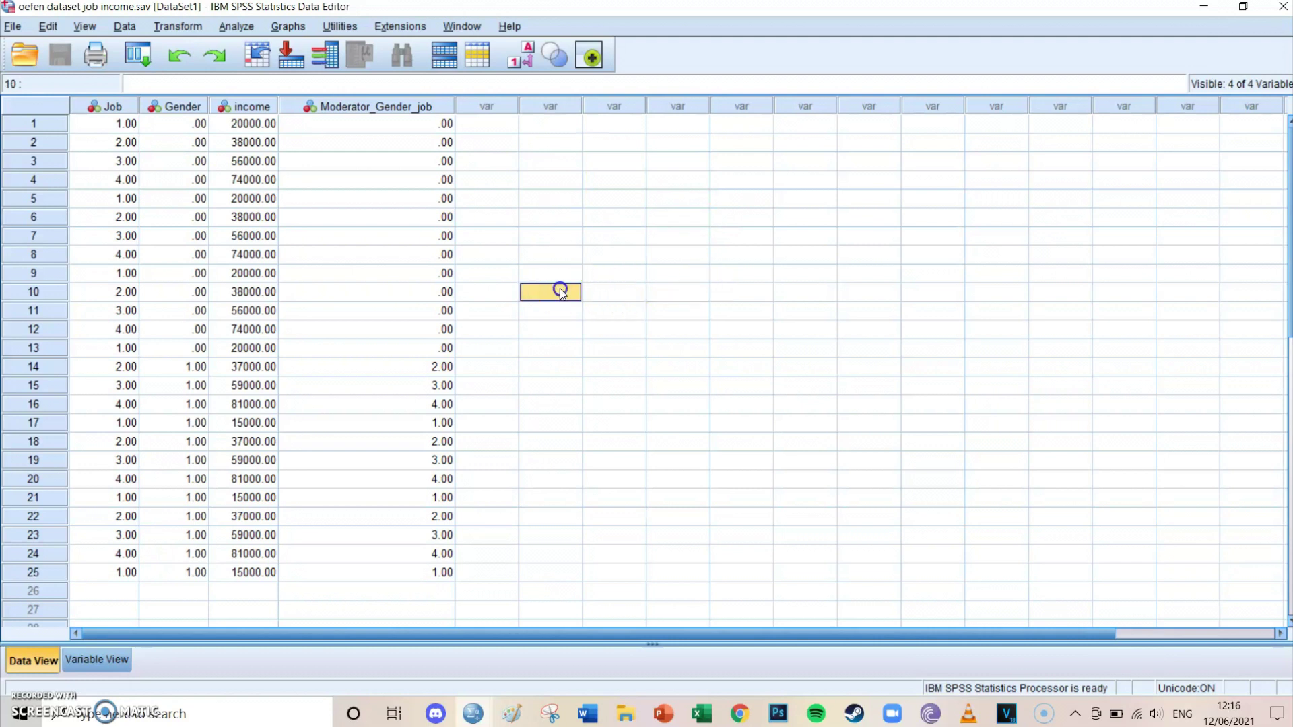
{"action": "left_click", "coordinate": [550, 218]}
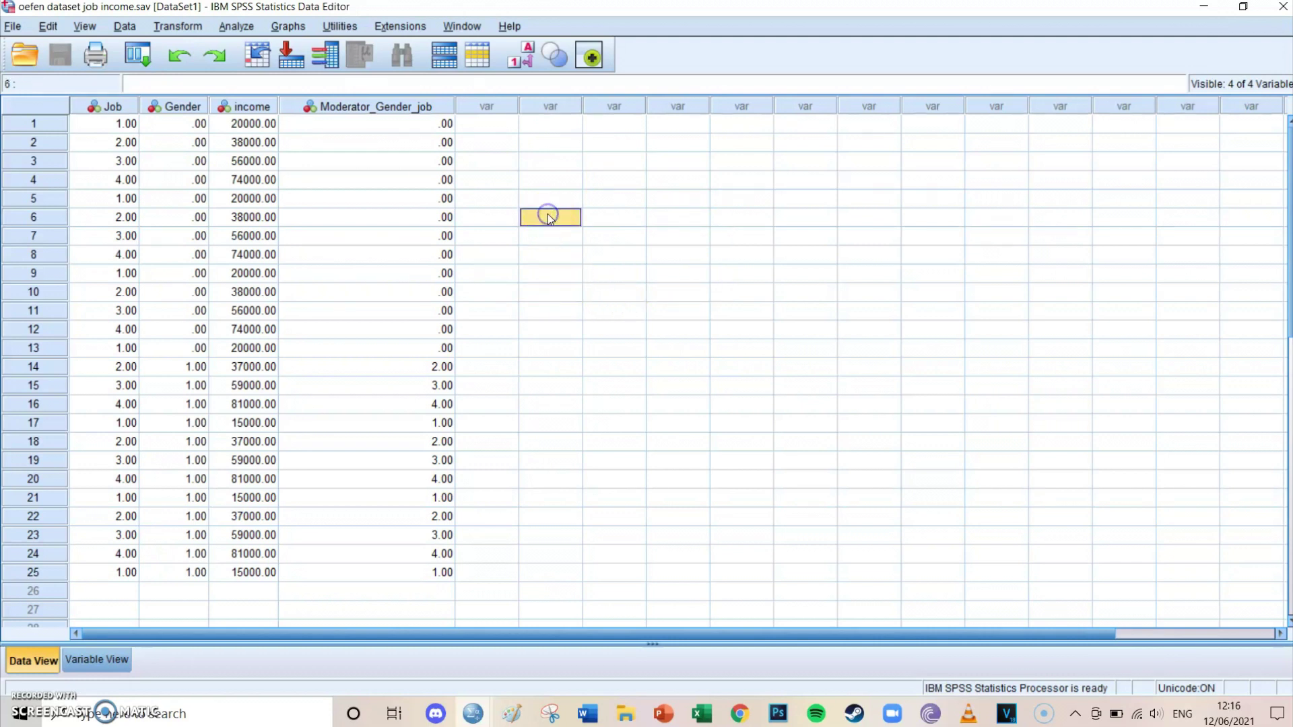
{"action": "left_click", "coordinate": [653, 206]}
{"action": "left_click", "coordinate": [677, 279]}
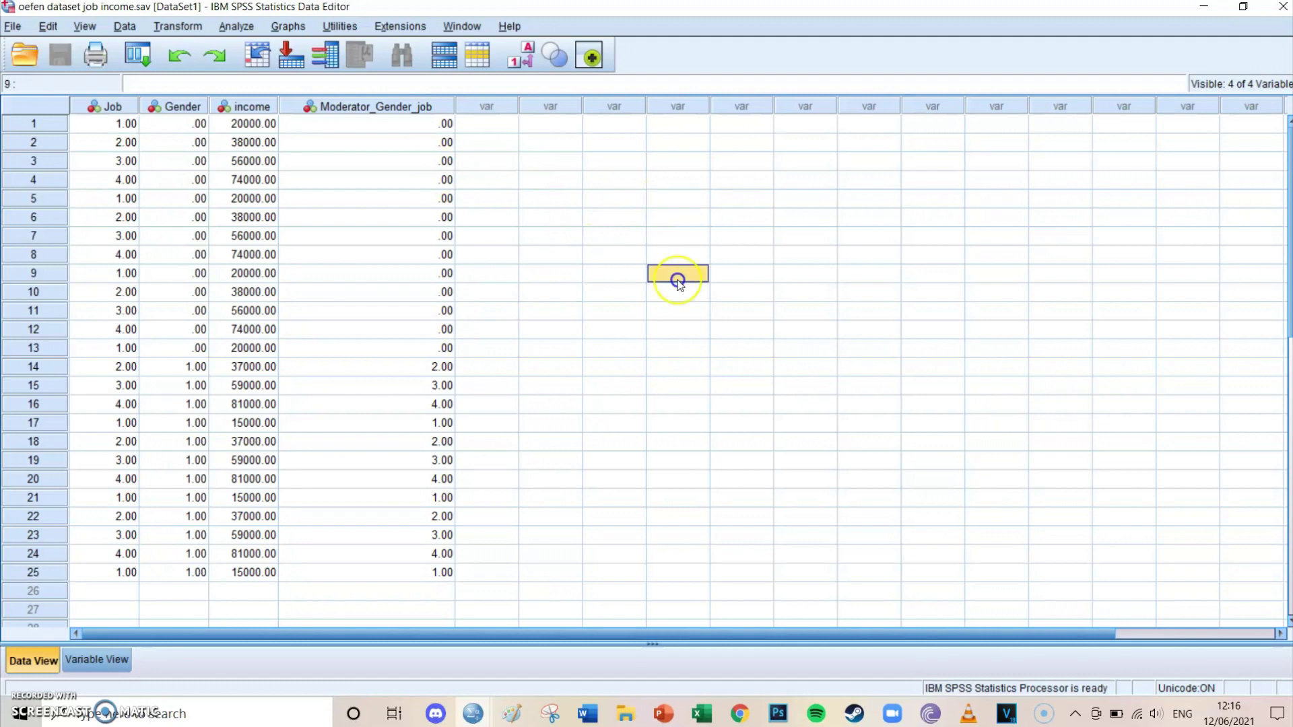